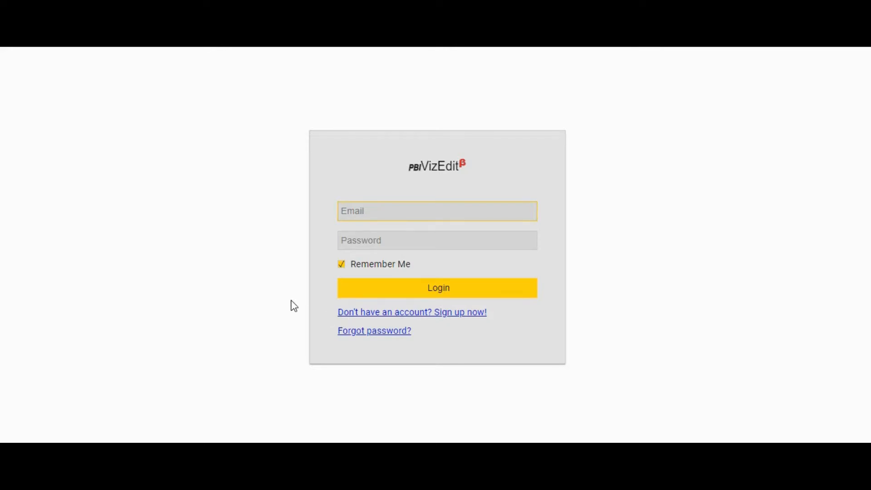
Log in to PBIVizEdit with the account e-mail and password
text(test@gmail.com)
click(369, 242)
text(test123)
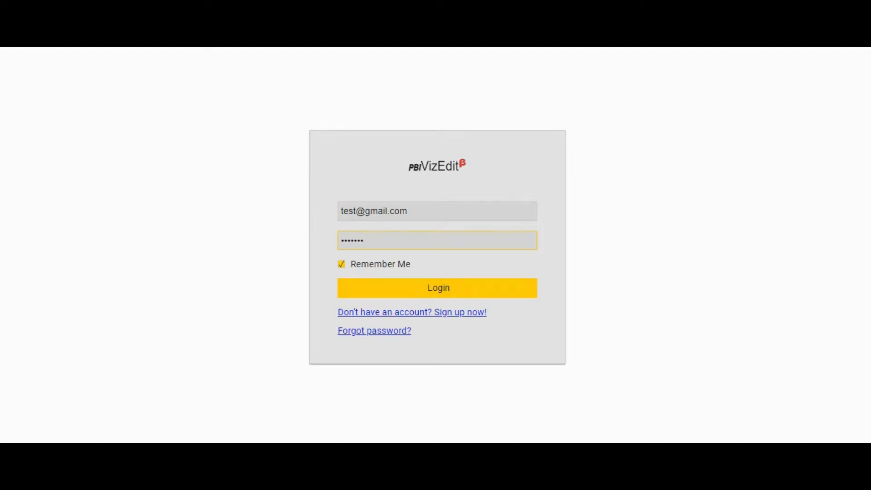
key(Return)
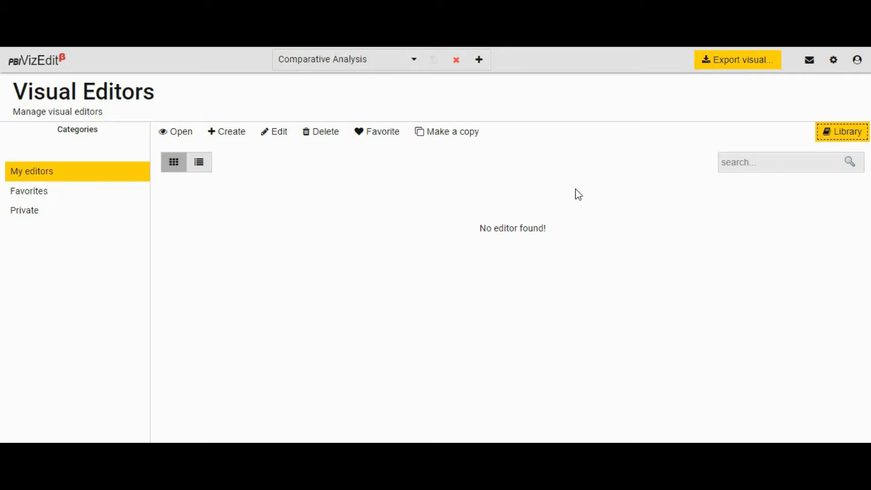
Open the Comparative Analysis editor from the visual library
click(838, 133)
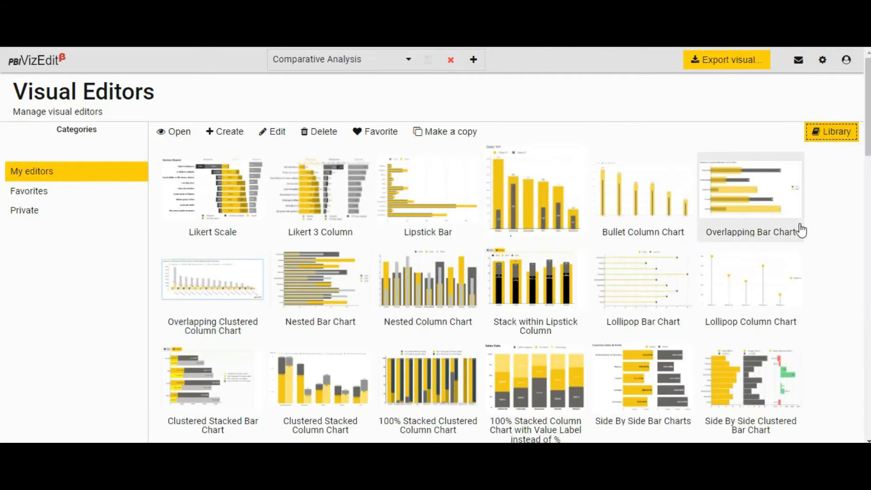
scroll(801, 229, down, 10)
scroll(801, 230, down, 10)
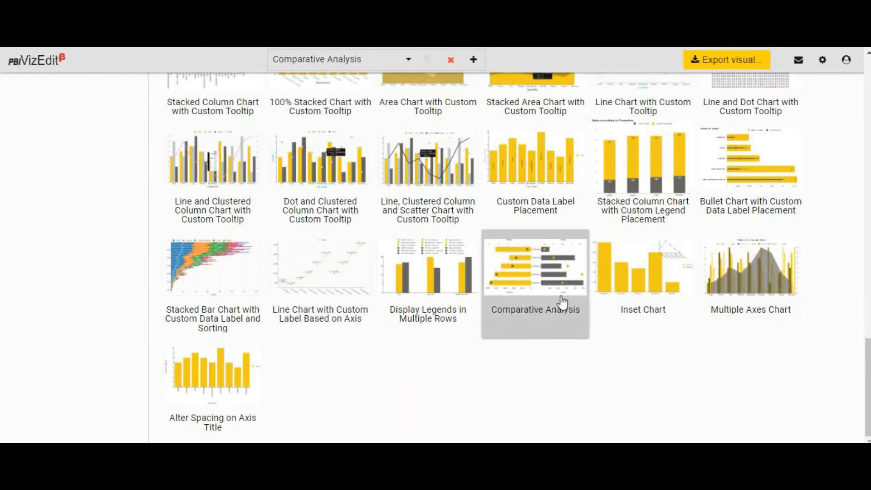
click(551, 241)
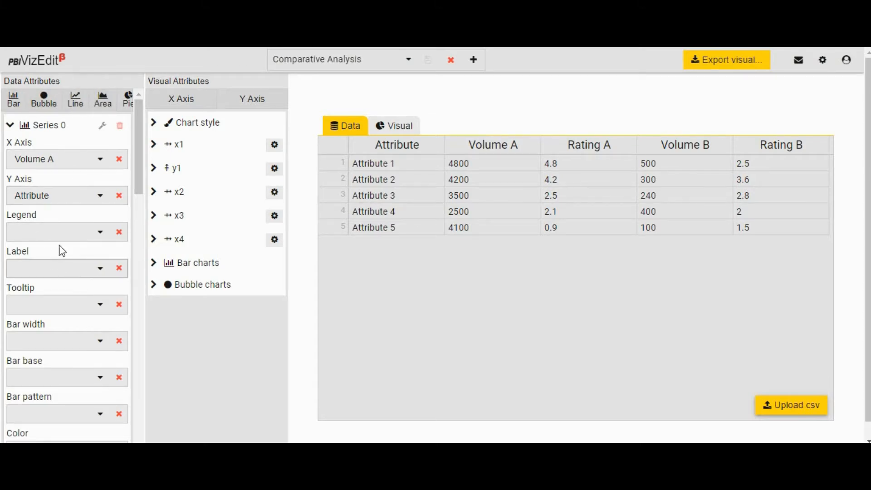
Look through the visual attributes of the y1, x1 and x2 axes
click(155, 171)
click(154, 172)
click(155, 145)
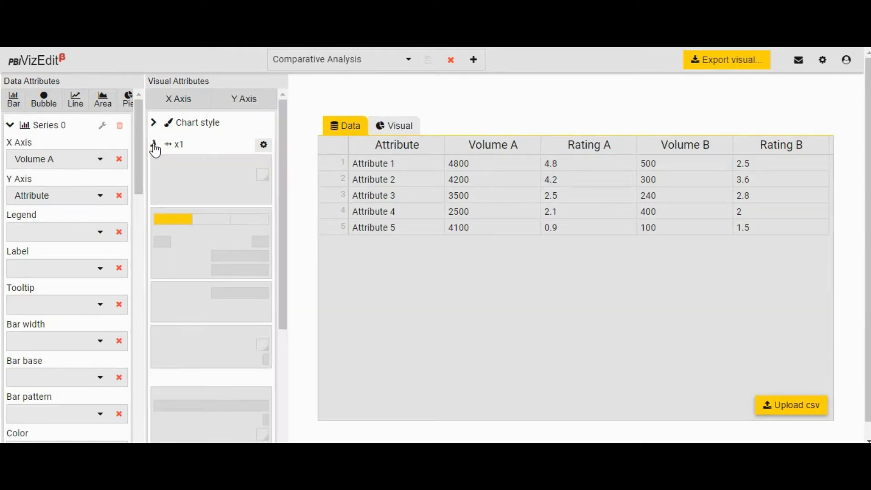
click(155, 146)
click(157, 199)
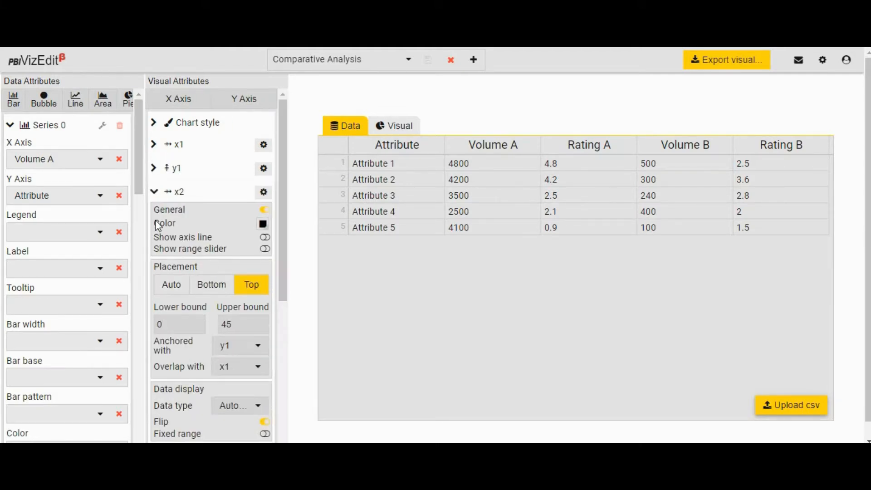
click(155, 191)
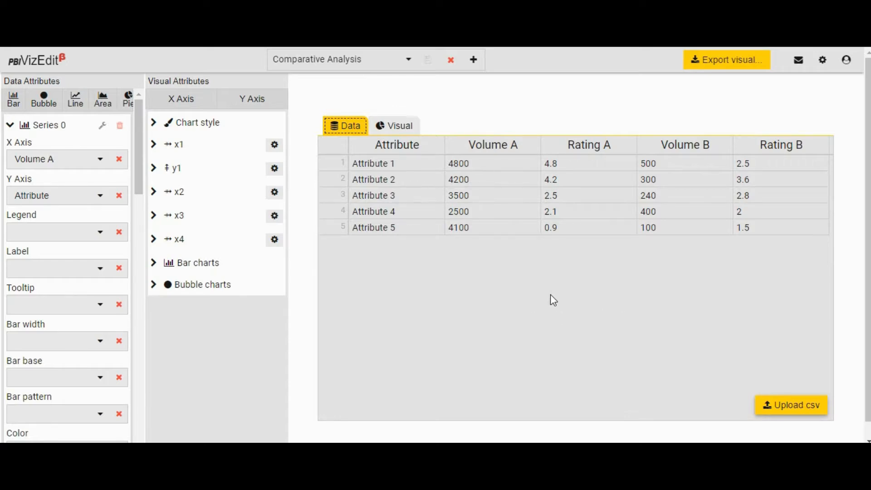
Show the chart preview of the Comparative Analysis visual and check the list of available editors
click(394, 126)
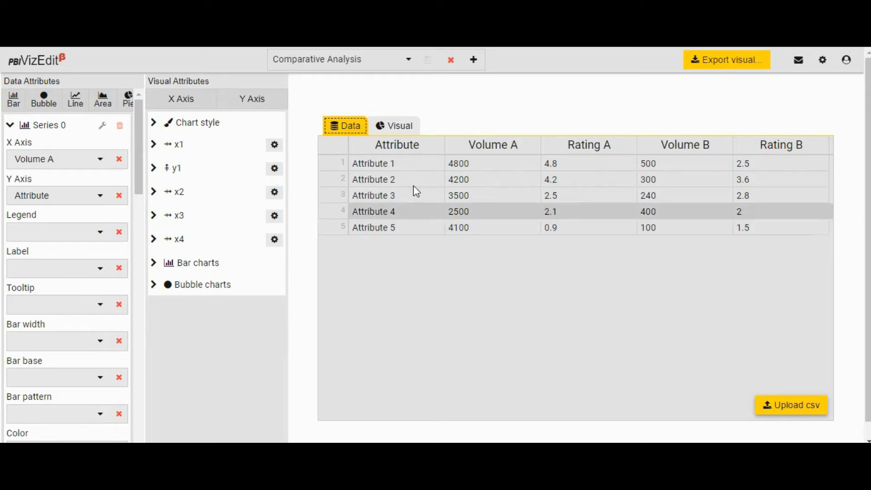
click(399, 127)
mouse_move(481, 238)
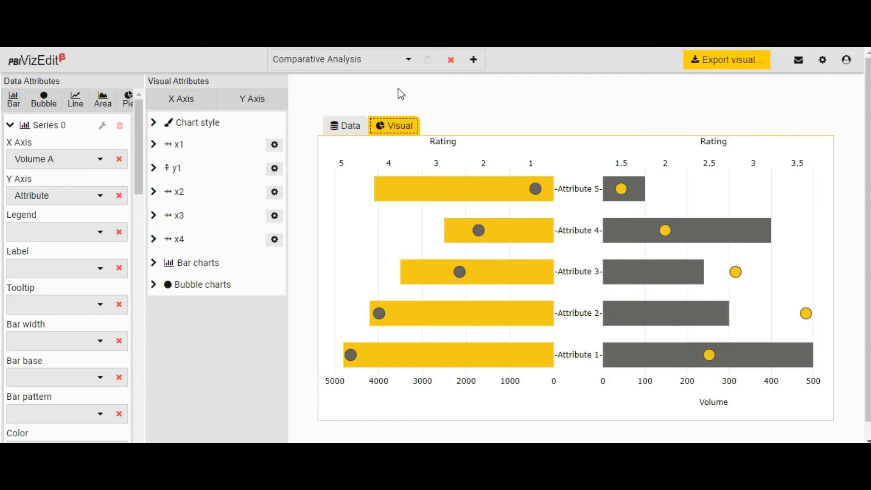
click(405, 58)
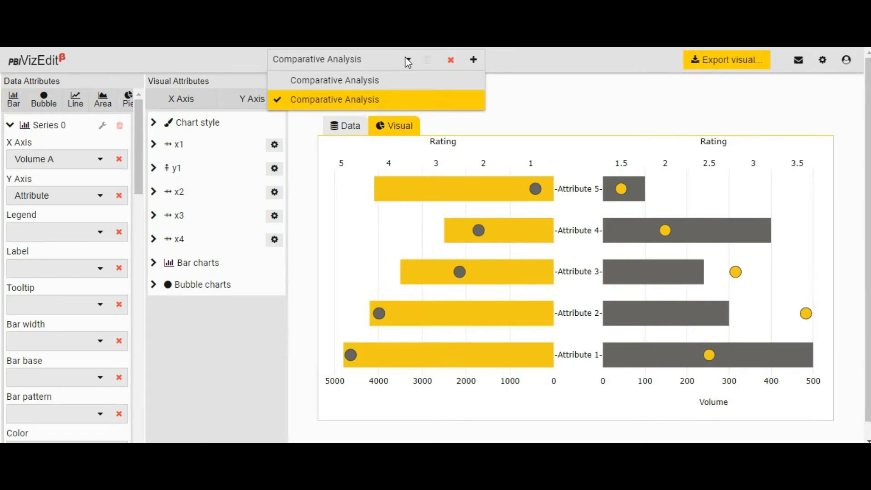
click(408, 61)
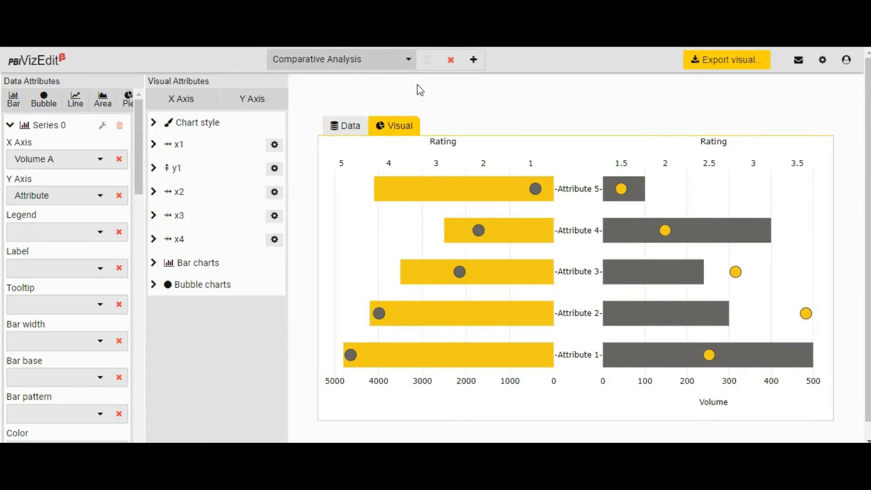
Open the export settings of the visual and review the attributes of its X Axis and Y Axis fields
click(708, 66)
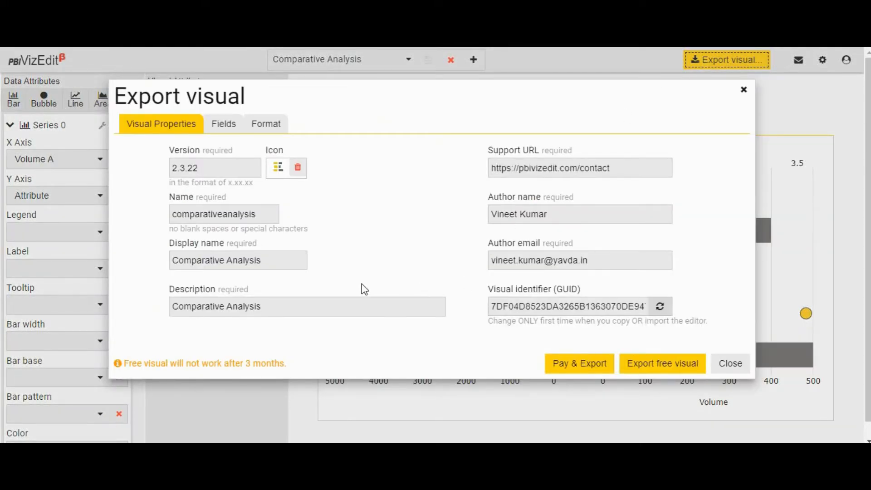
click(248, 217)
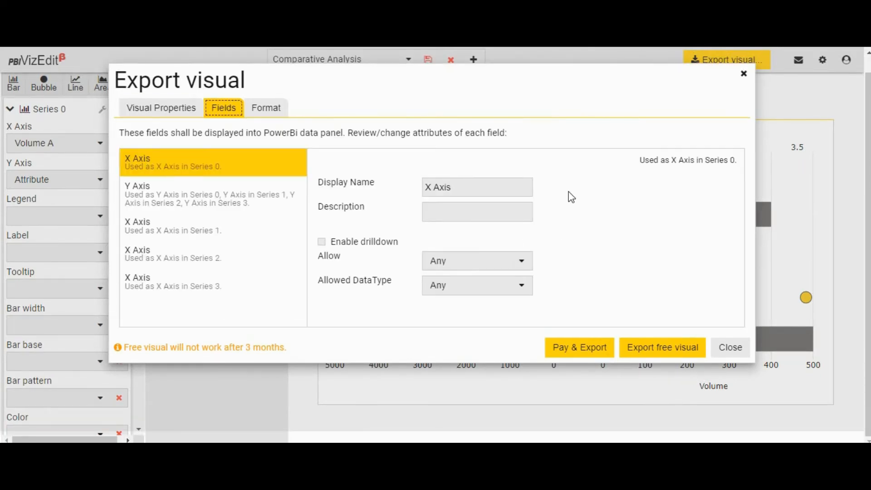
click(201, 195)
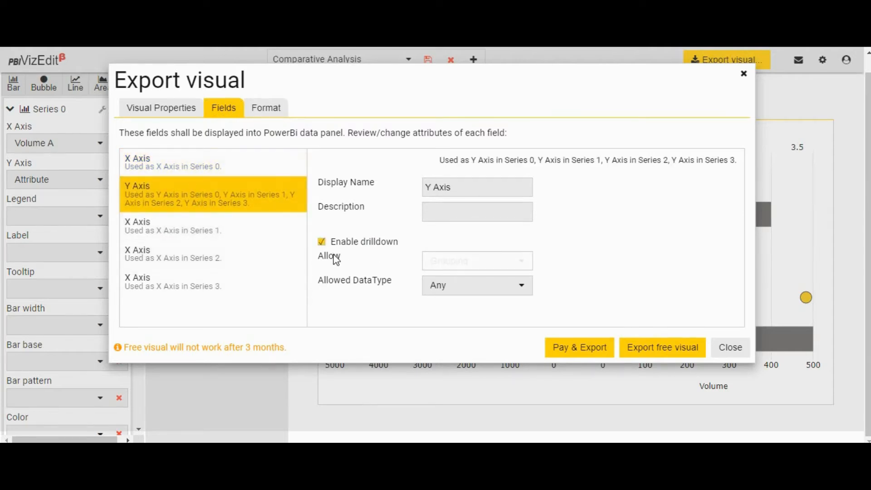
click(207, 229)
click(219, 278)
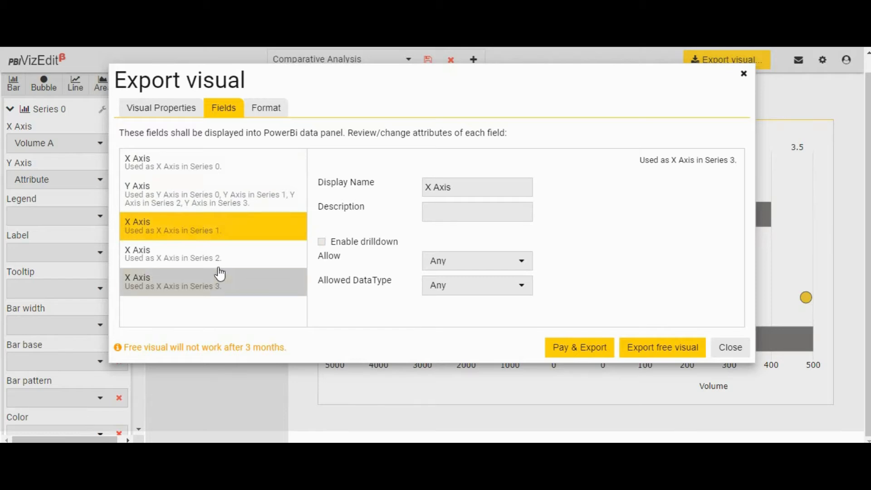
click(219, 266)
click(219, 228)
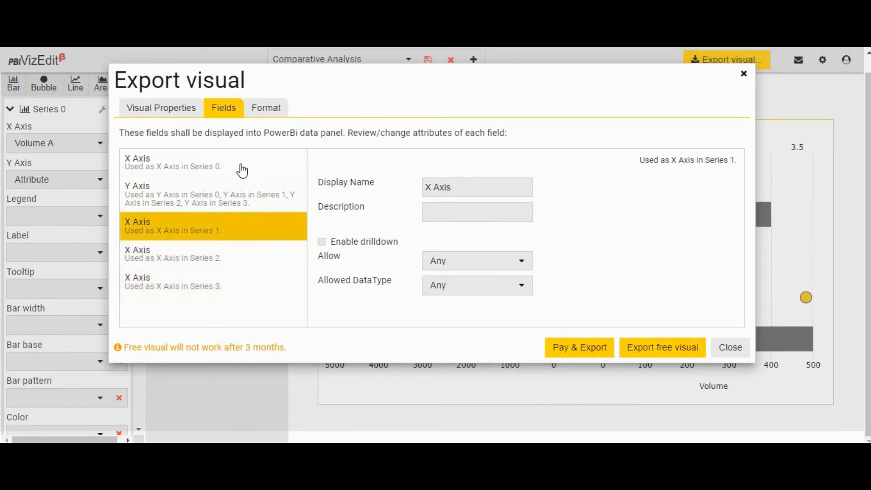
Review the format properties offered for the legend, x1 and x3 axes, and export the free version of the visual
click(266, 109)
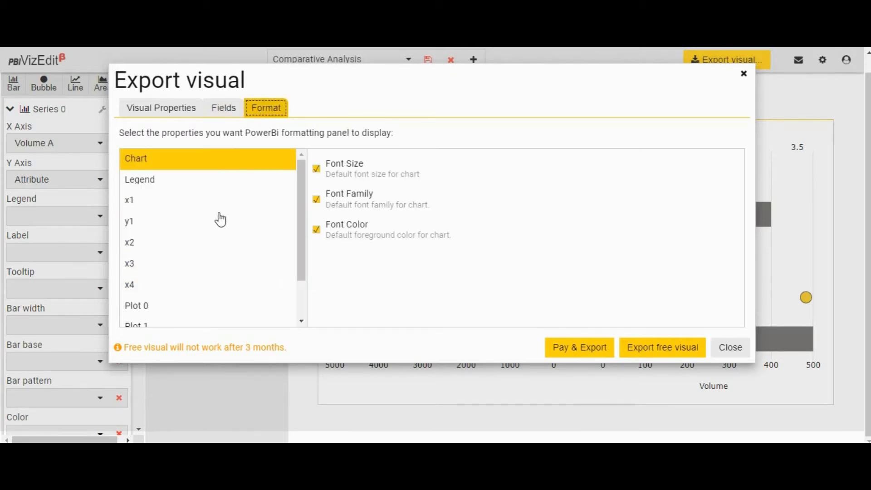
scroll(231, 255, down, 2)
scroll(229, 245, up, 2)
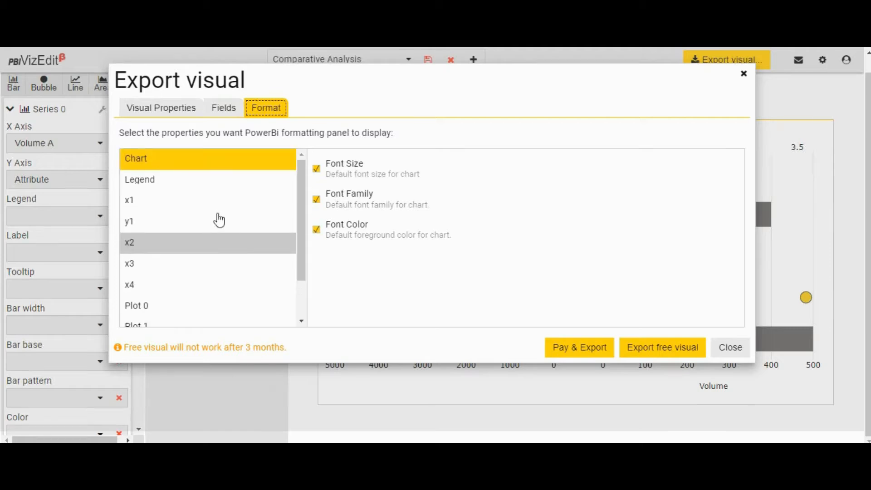
click(215, 184)
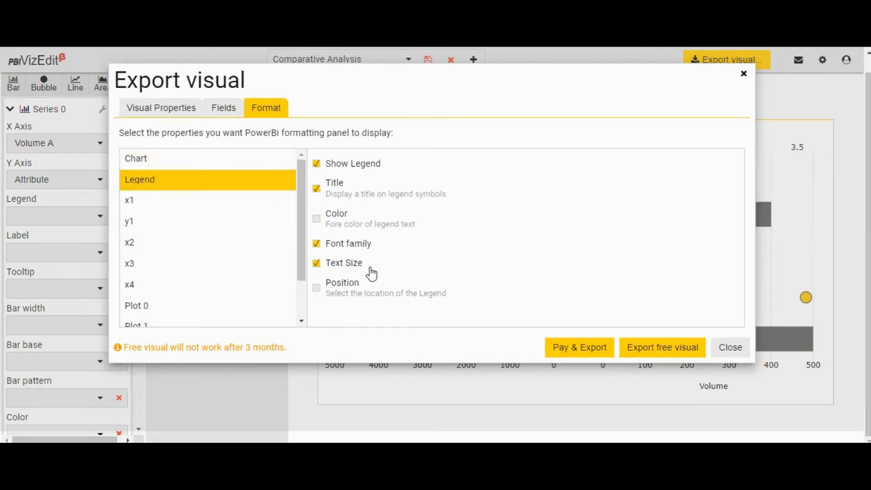
scroll(375, 286, up, 1)
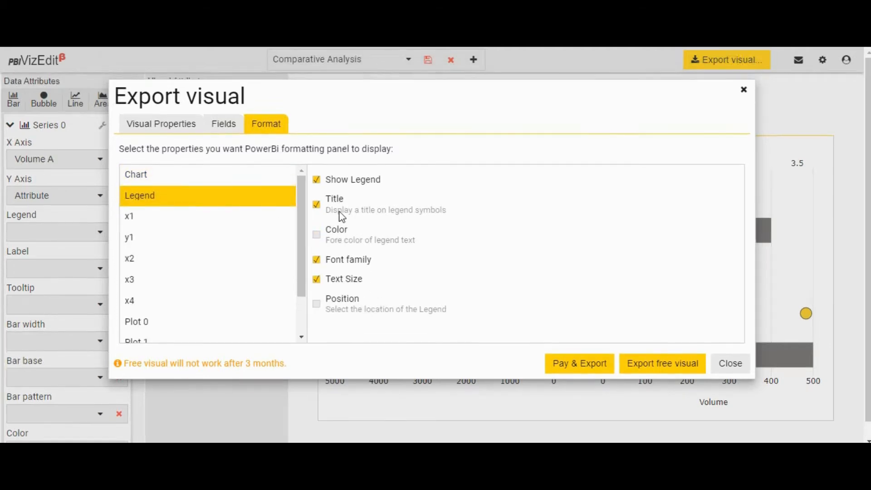
click(198, 222)
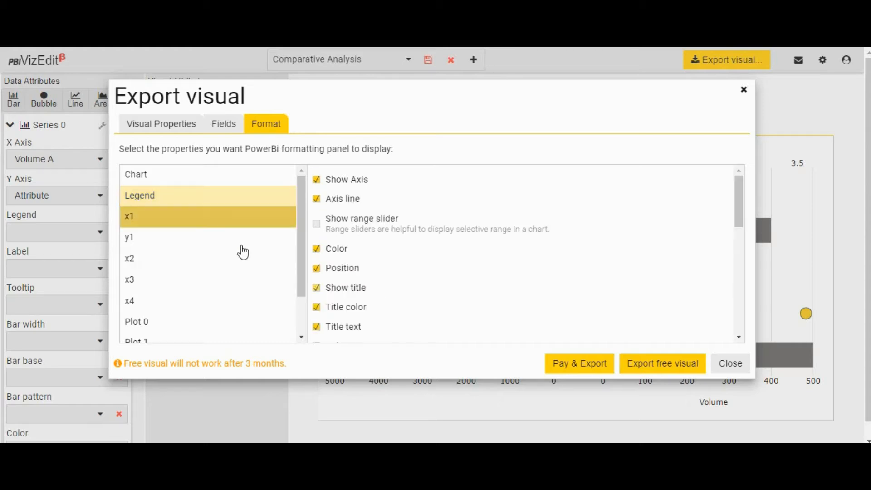
click(201, 280)
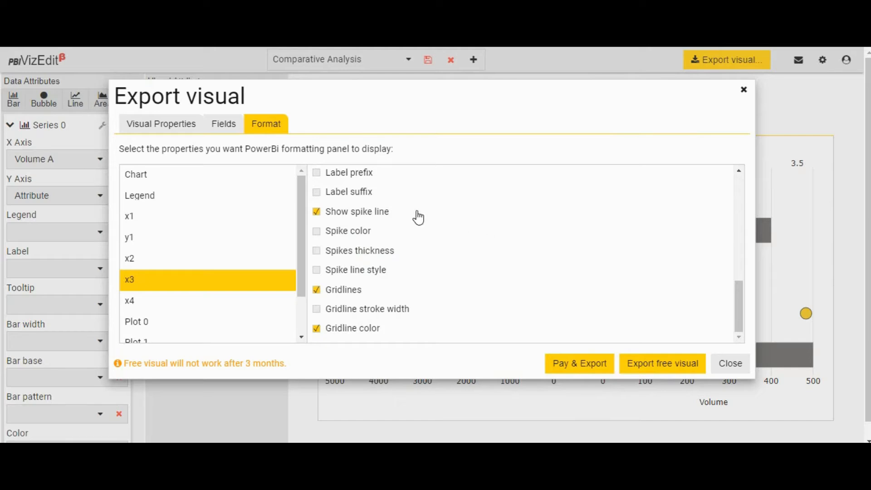
click(322, 213)
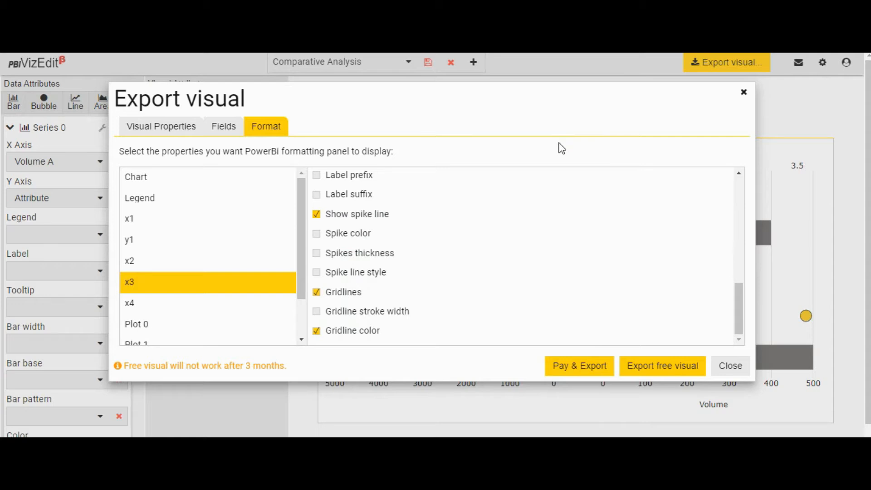
click(671, 366)
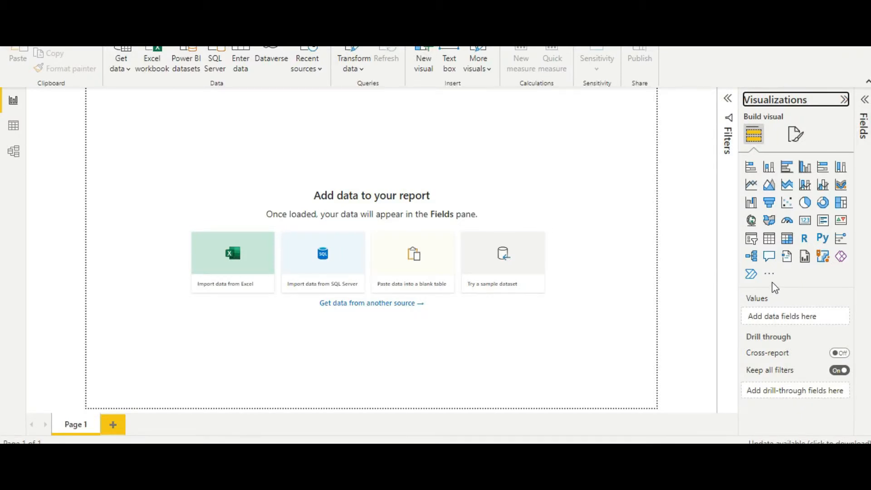
Switch to Power BI Desktop and import the most recent comparativeanalysis .pbiviz file from Downloads as a custom visual
click(769, 274)
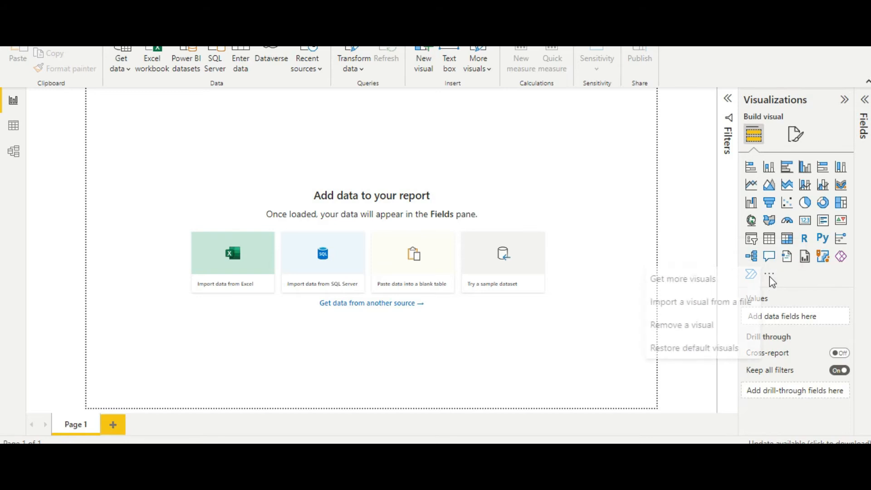
click(718, 312)
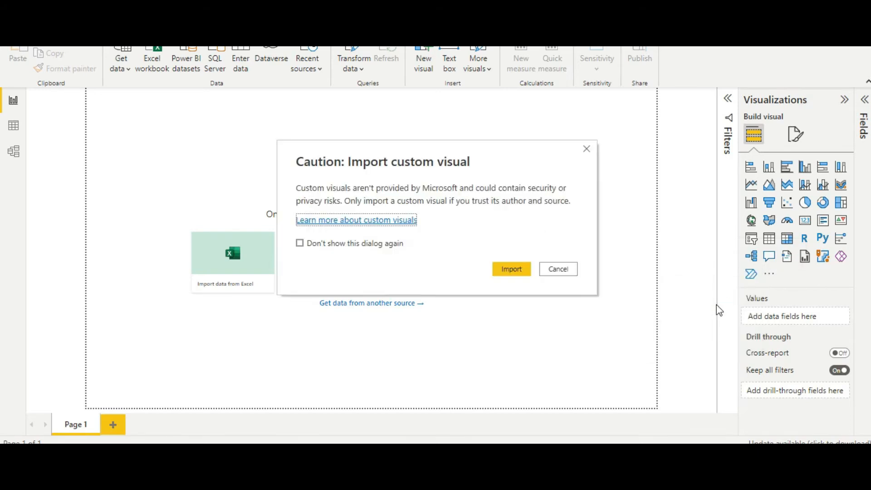
click(525, 278)
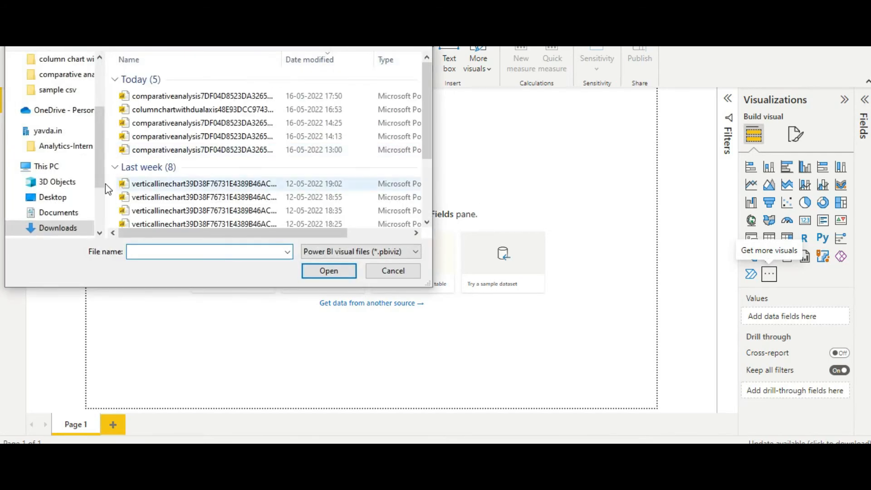
click(168, 97)
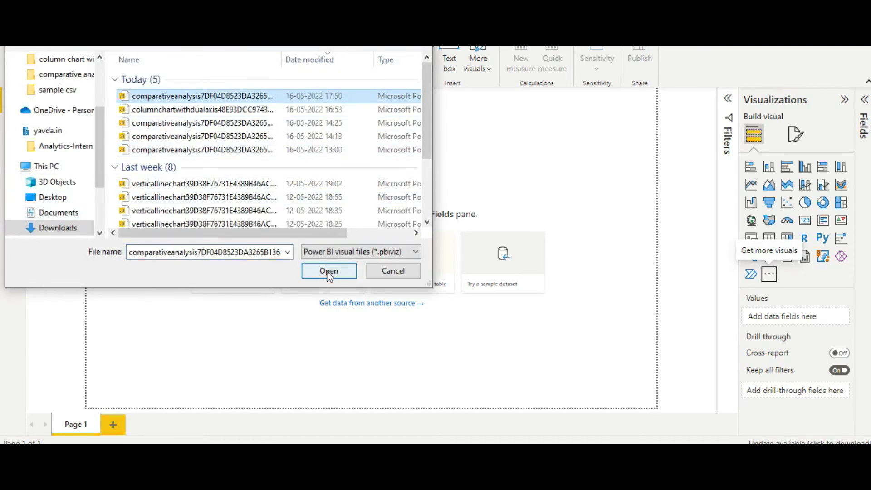
click(350, 272)
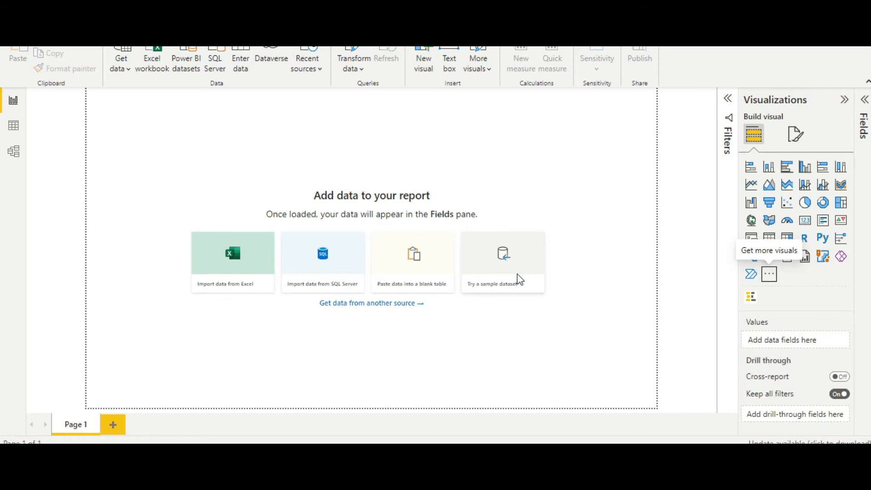
click(546, 243)
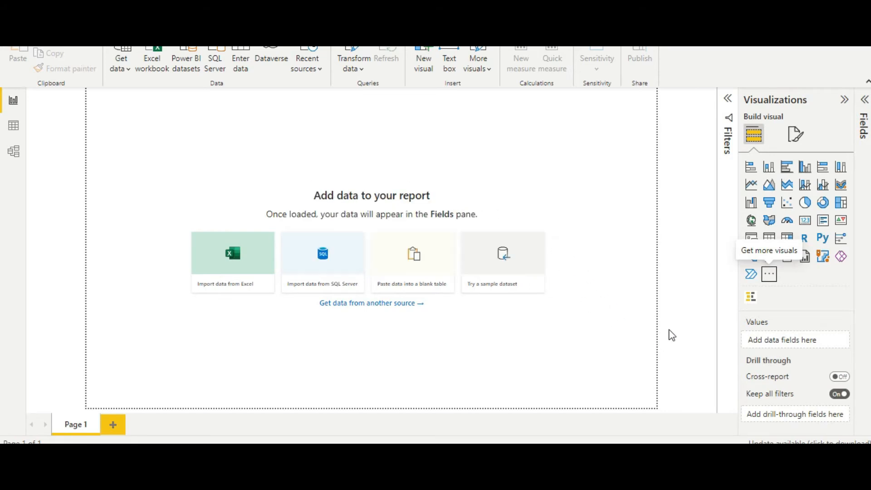
Add the Comparative Analysis visual to the report page and enlarge it to nearly the full page height
click(751, 301)
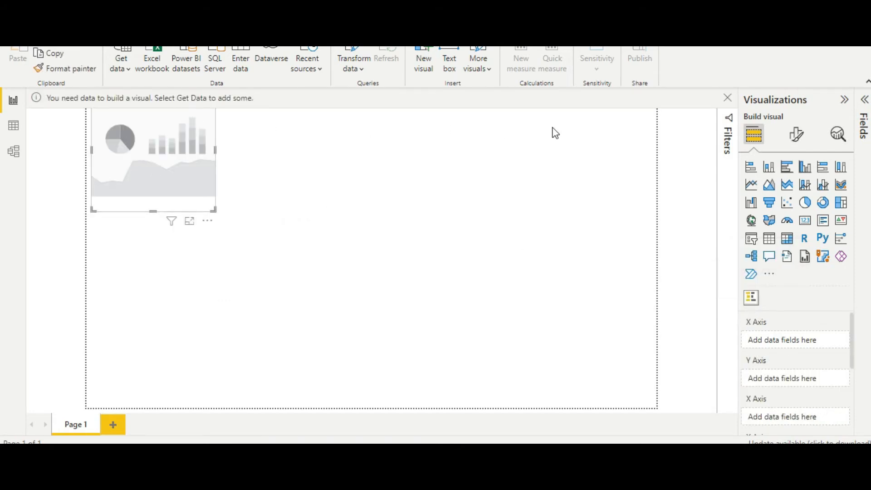
click(727, 100)
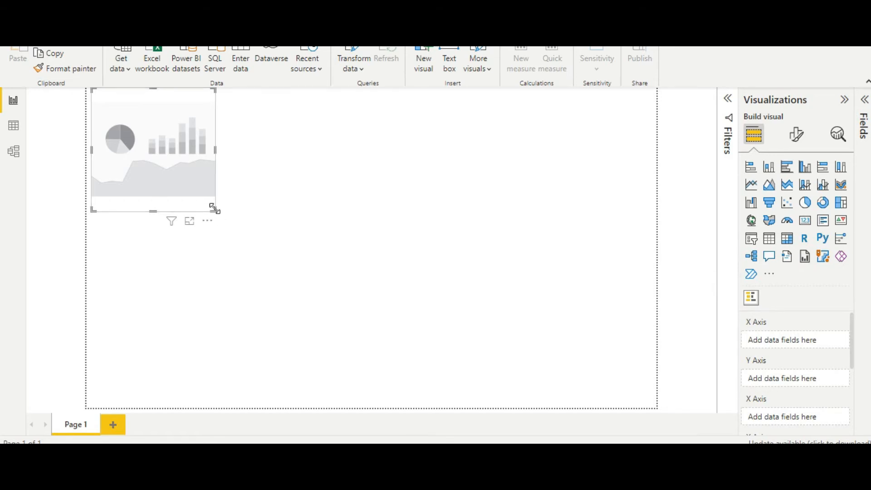
drag(214, 208, 469, 389)
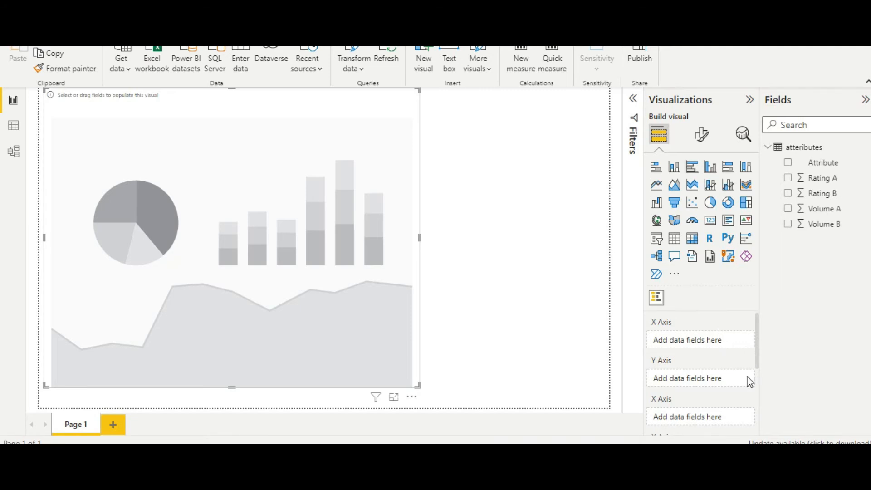
Assign the Attribute field to the visual's Y Axis
scroll(748, 381, down, 1)
scroll(751, 382, up, 1)
drag(809, 164, 694, 380)
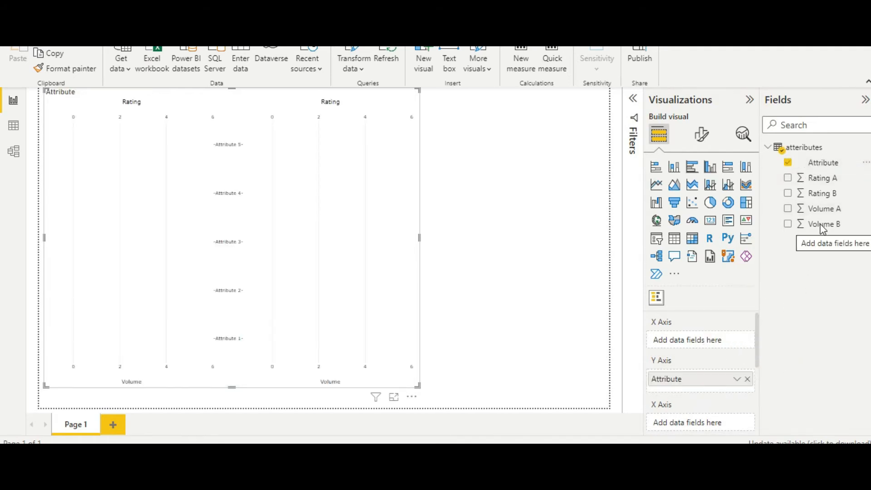
Assign Volume A, Rating A, Volume B and Rating B, in that order, to the visual's four X Axis fields
drag(822, 210, 704, 340)
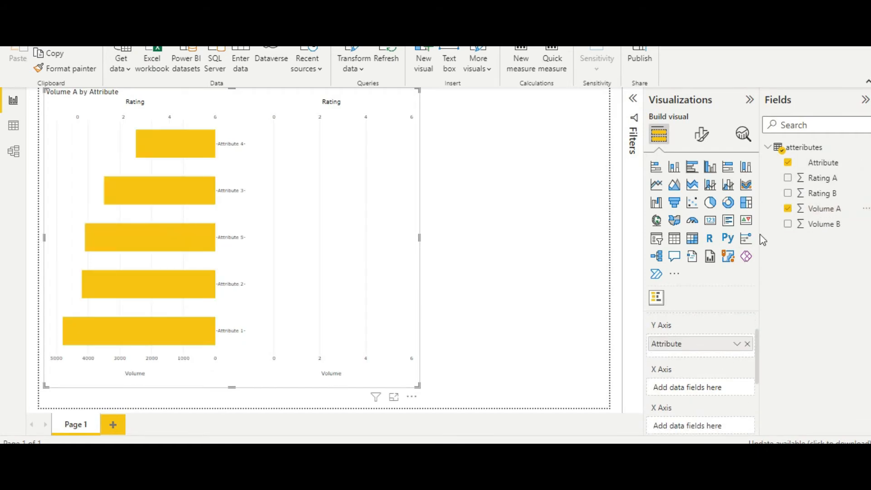
drag(811, 177, 706, 386)
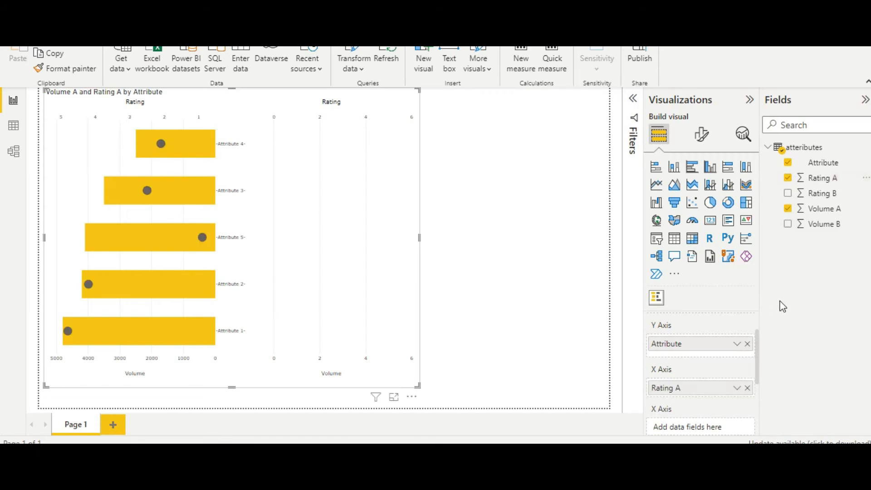
scroll(731, 413, down, 1)
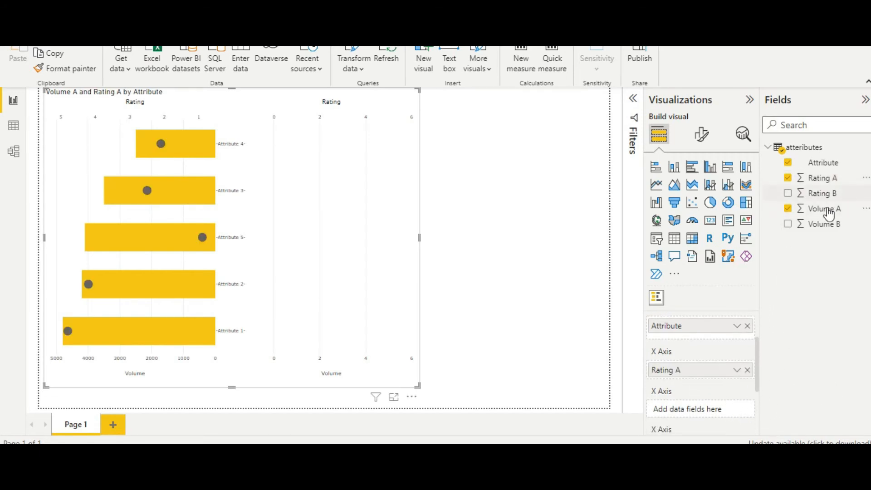
drag(828, 225, 703, 412)
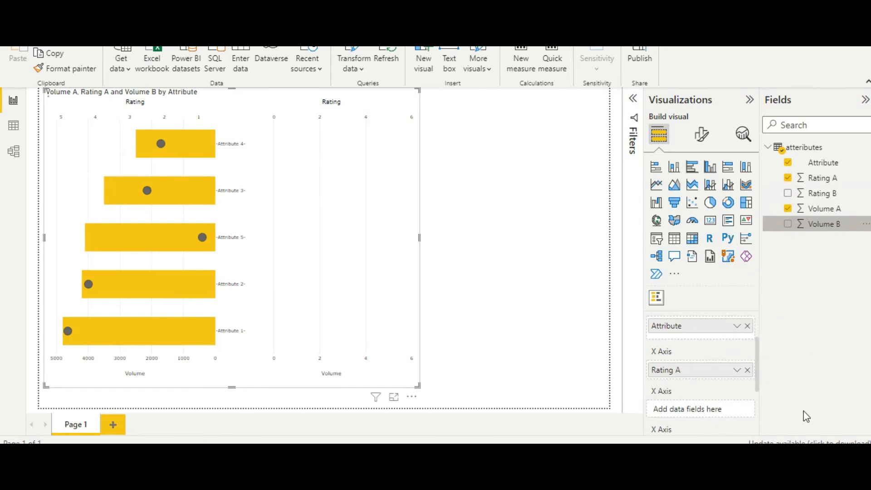
scroll(744, 406, down, 3)
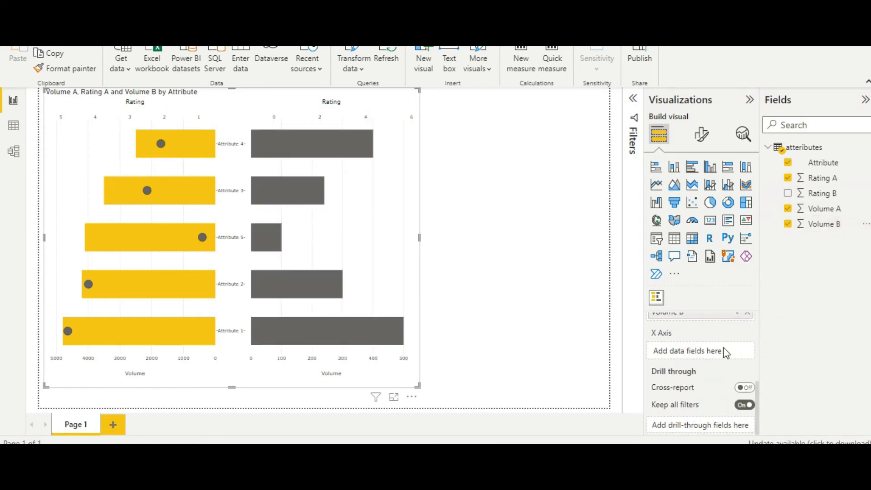
drag(829, 198, 709, 350)
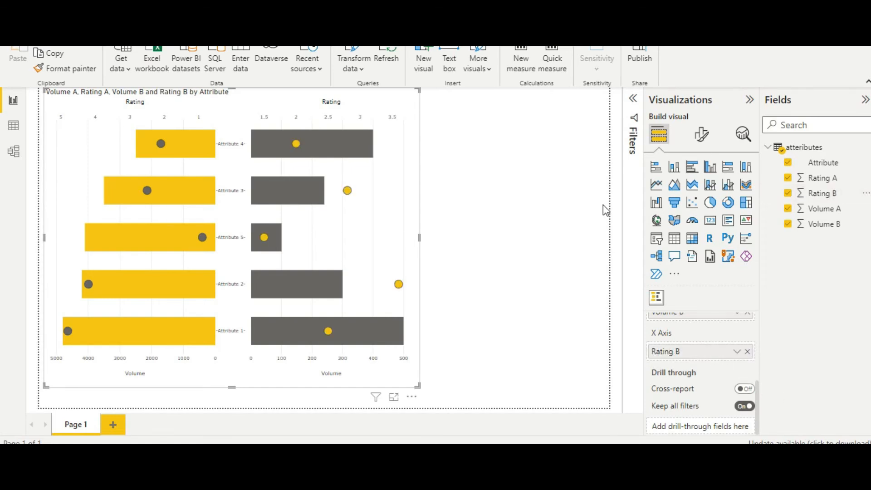
Set the chart's font size to 11 pt in the visual's formatting
click(696, 138)
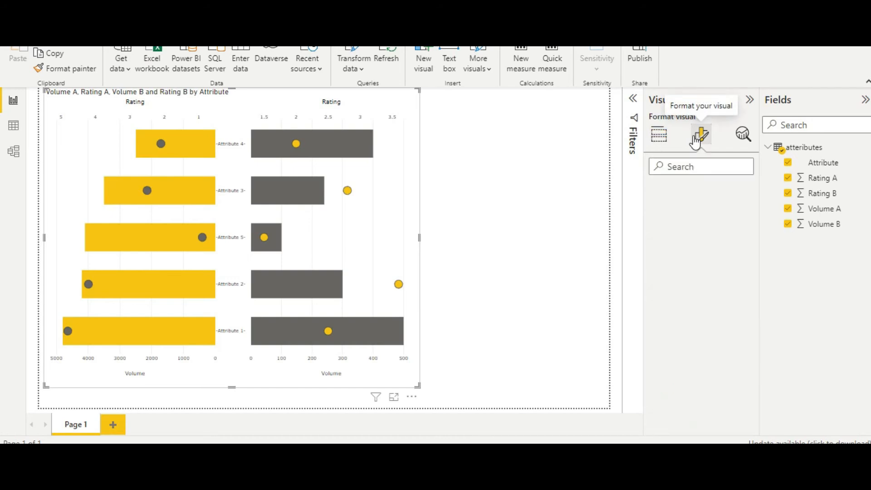
click(654, 221)
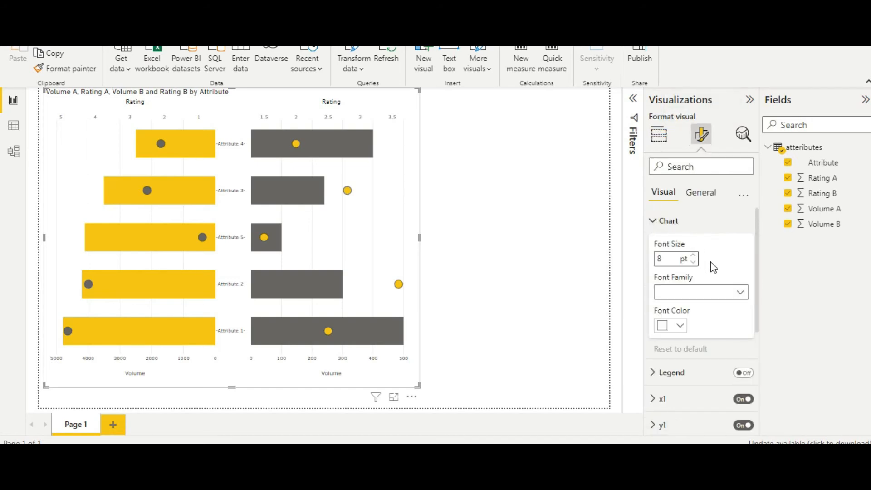
click(694, 255)
click(694, 255)
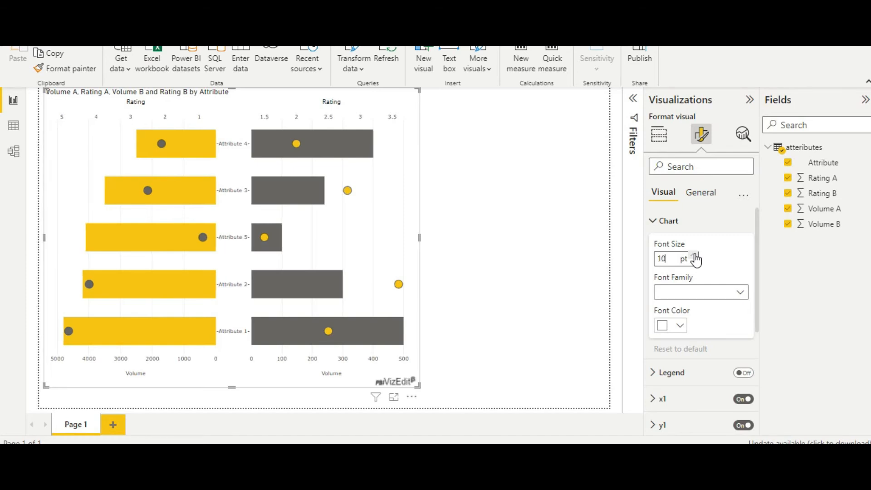
click(694, 255)
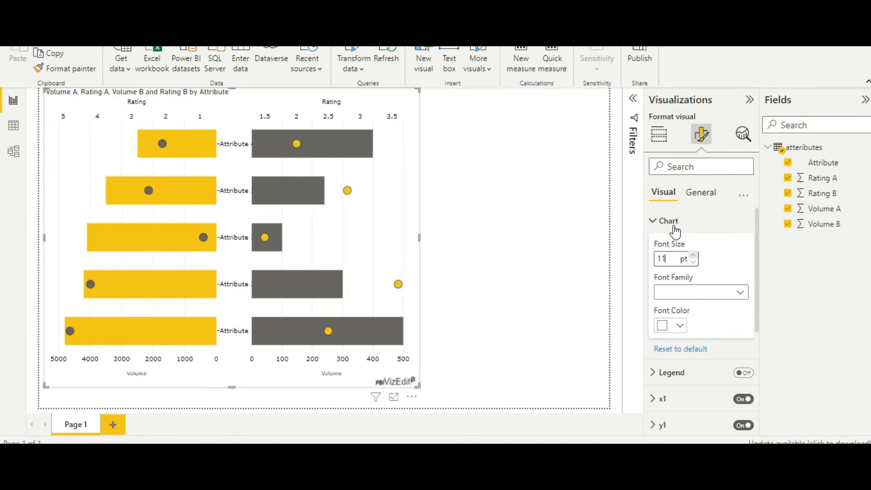
click(657, 221)
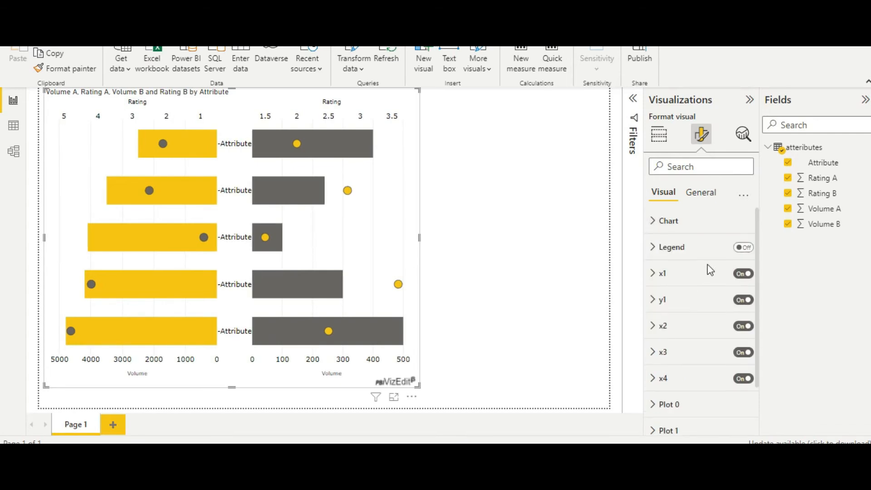
Turn on the visual's legend and set its text size to 12 pt
click(742, 249)
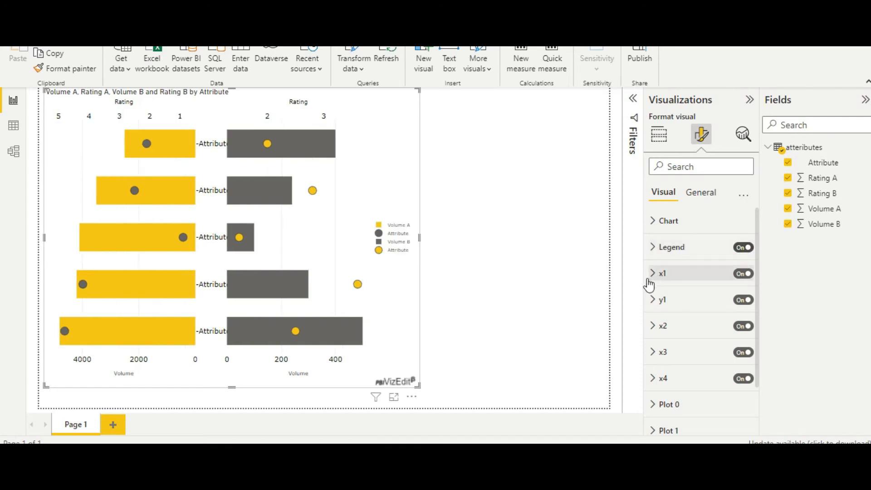
click(654, 249)
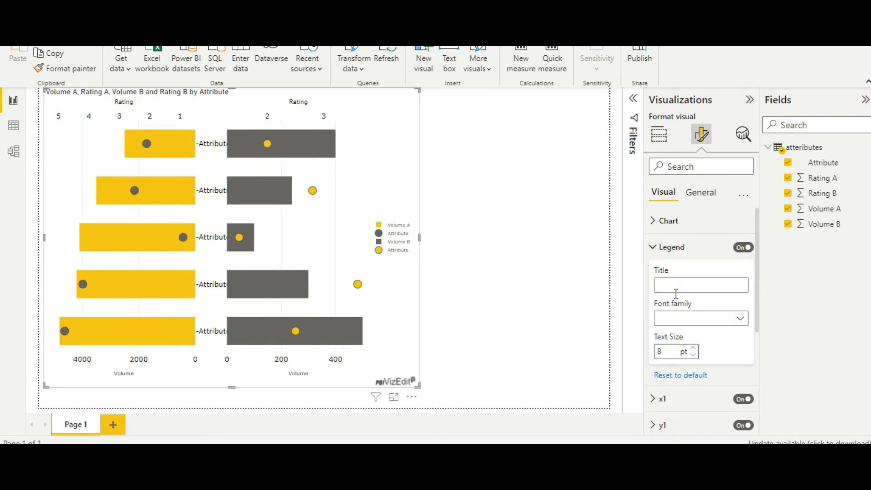
double_click(695, 349)
click(694, 348)
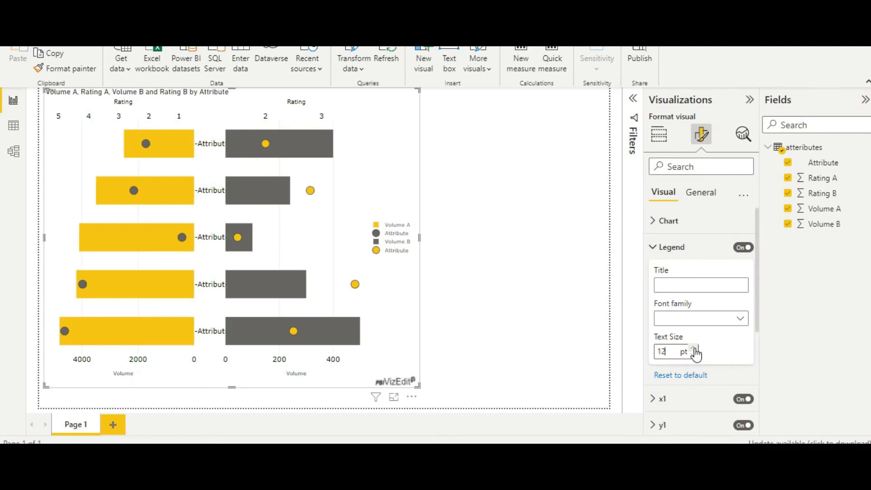
click(655, 248)
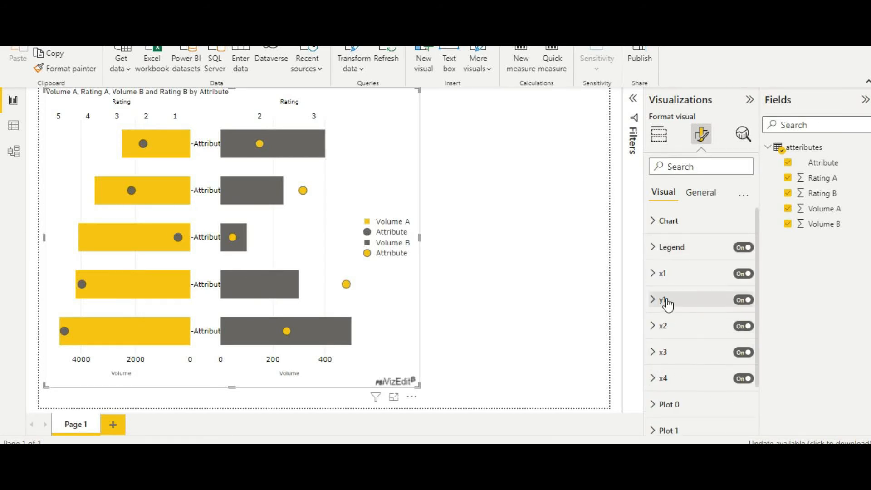
Set the title text size of the x1 axis to 12 pt
click(656, 274)
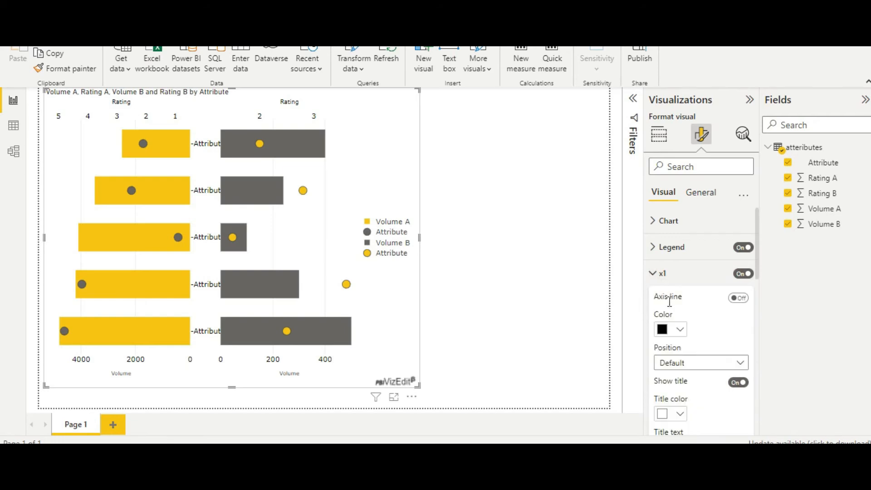
scroll(697, 368, down, 10)
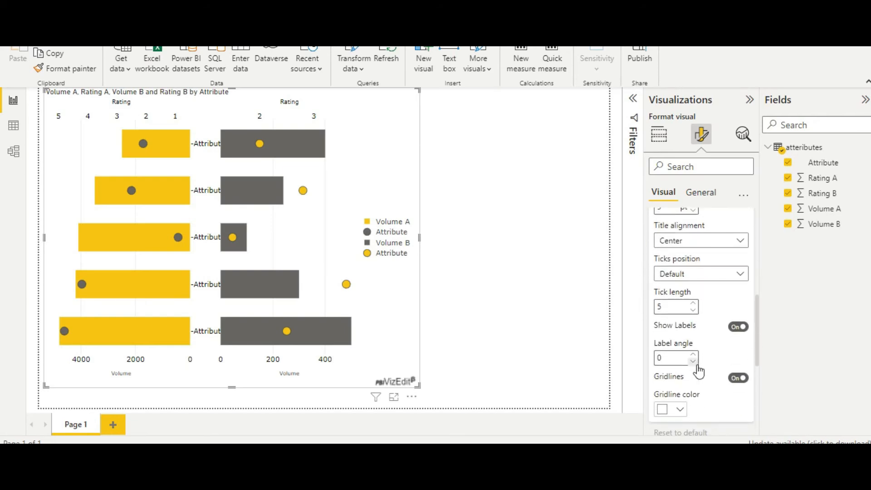
scroll(699, 370, up, 5)
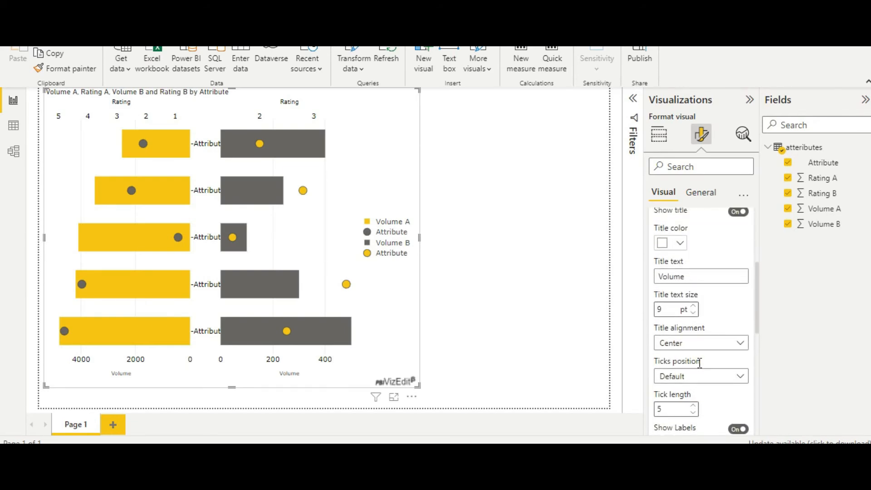
scroll(699, 363, up, 1)
scroll(700, 366, down, 5)
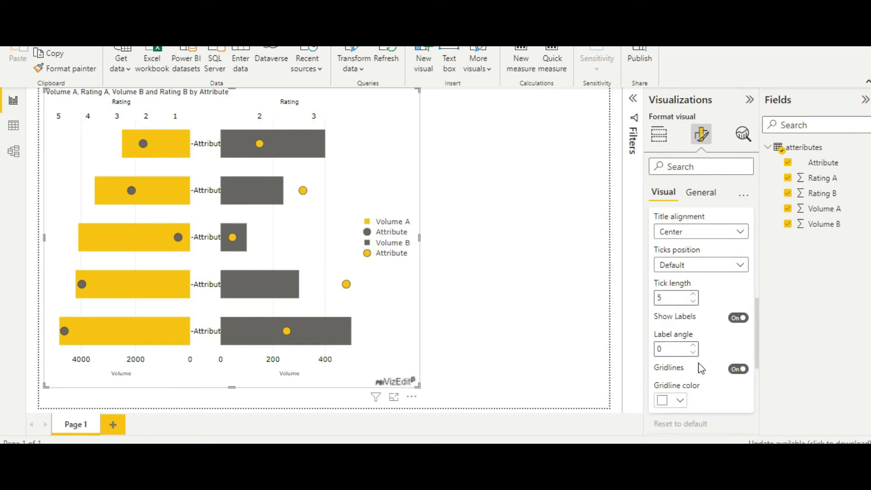
scroll(700, 368, up, 2)
click(695, 273)
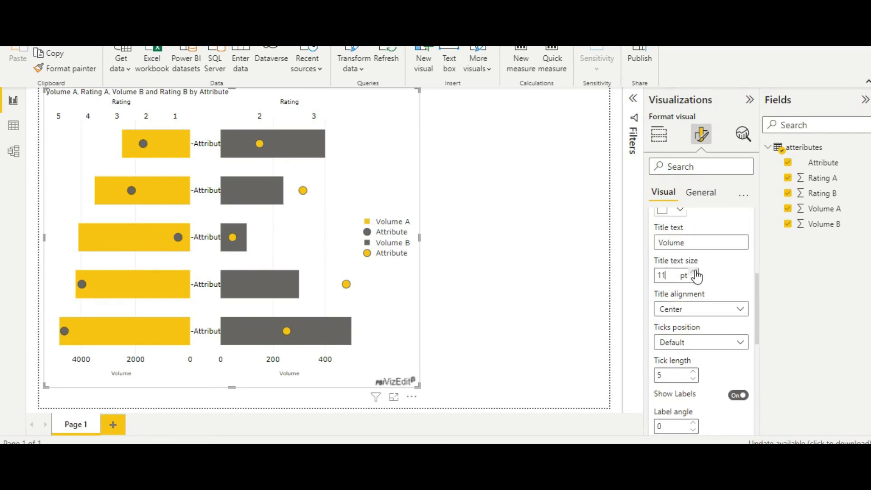
click(694, 273)
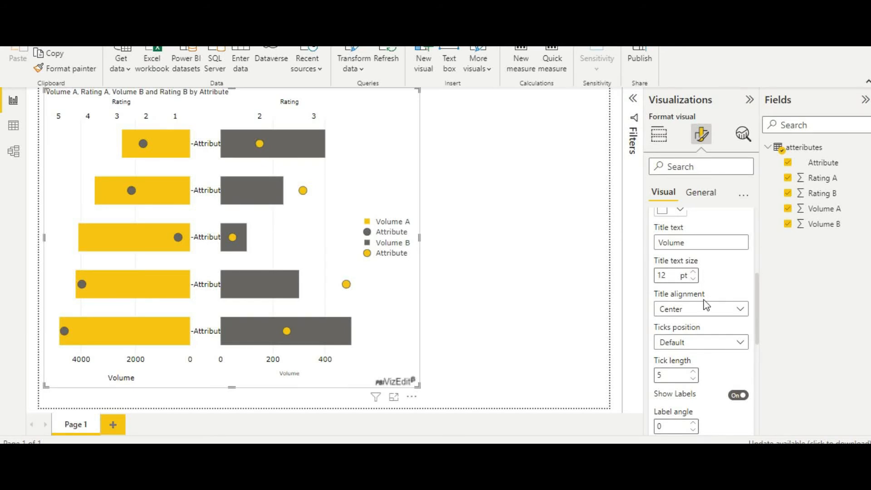
scroll(704, 303, up, 5)
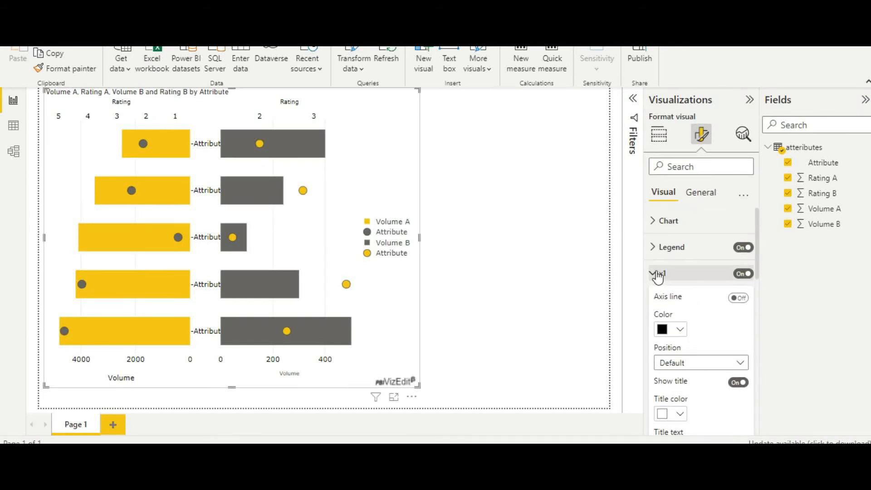
click(657, 273)
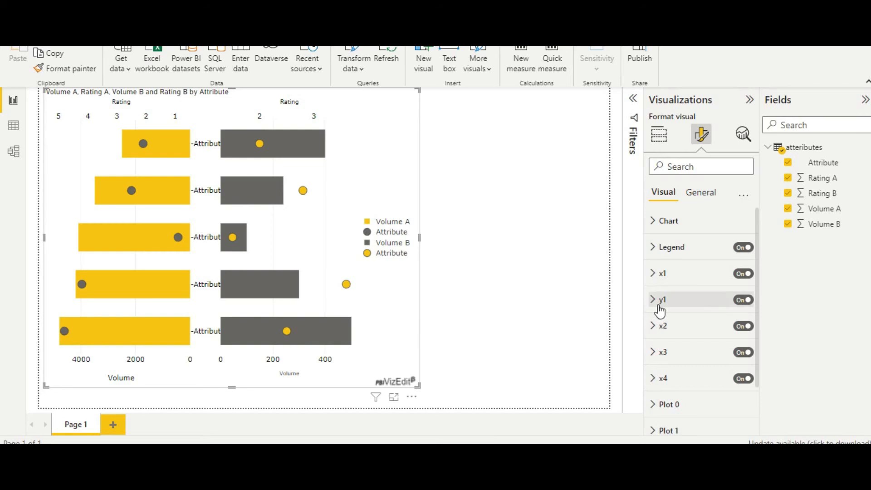
click(659, 300)
scroll(706, 402, down, 1)
scroll(707, 399, down, 4)
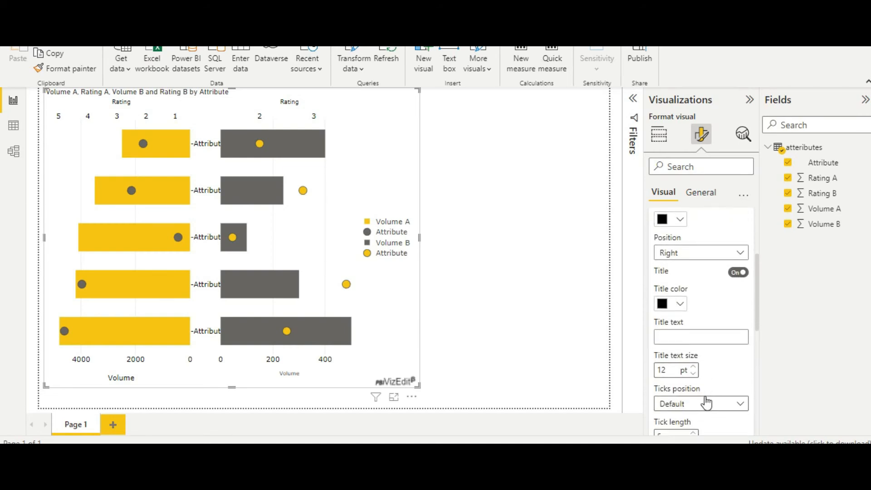
scroll(703, 390, up, 5)
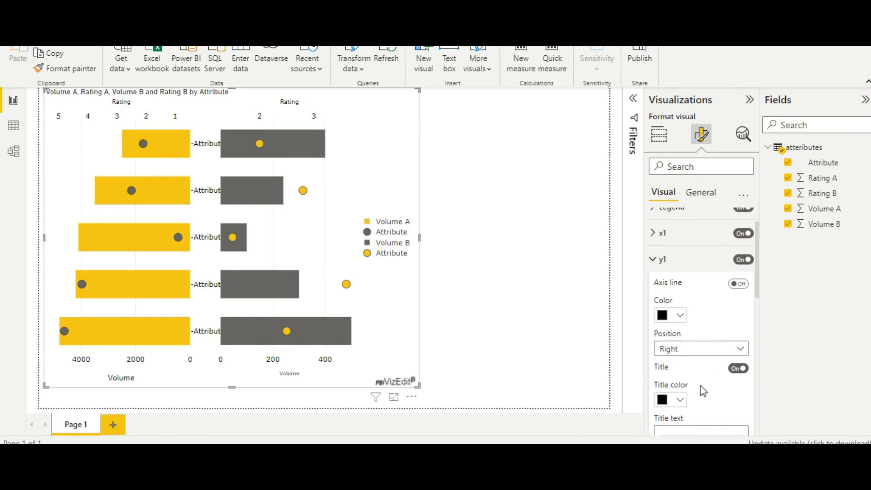
click(657, 301)
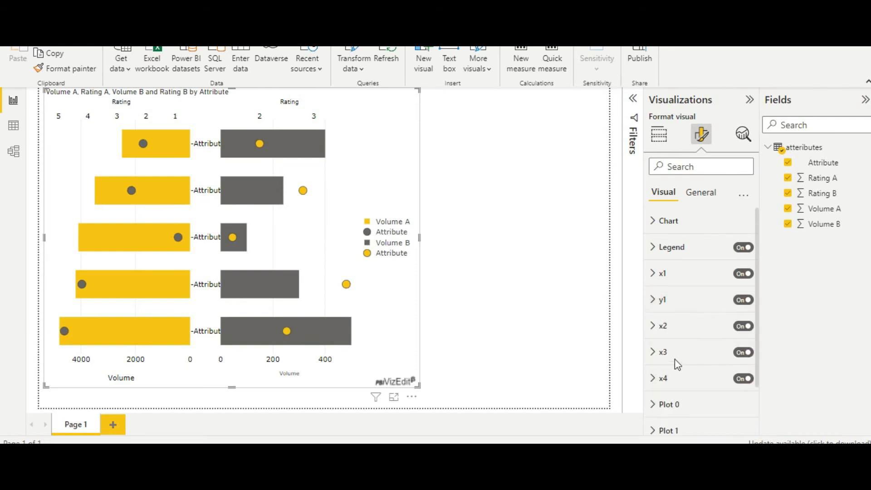
Set the title text size of the x2 axis to 12 pt
click(658, 330)
scroll(712, 369, down, 2)
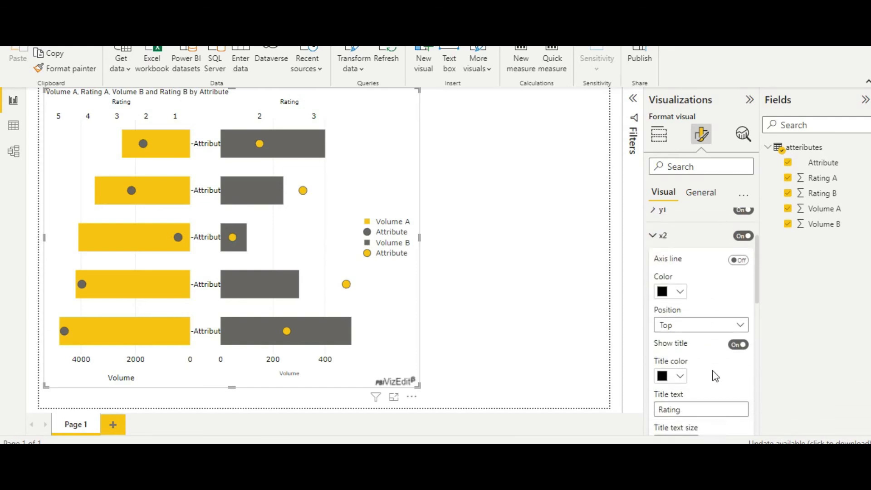
scroll(715, 376, down, 5)
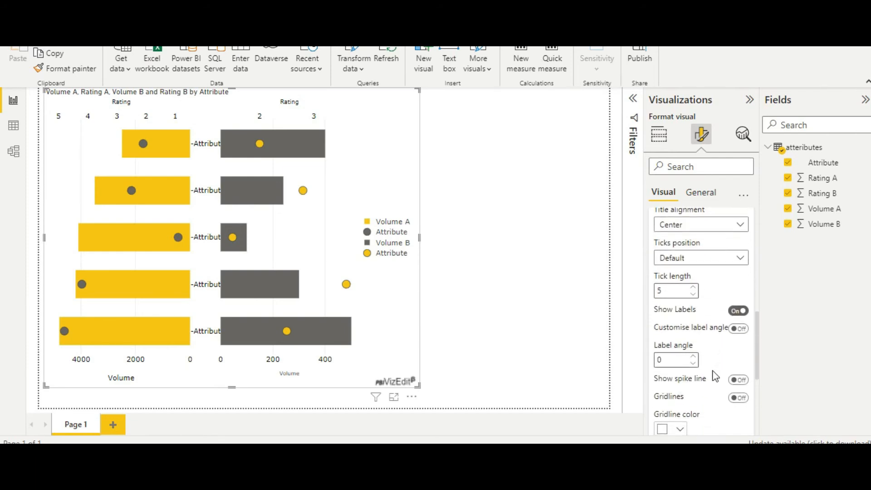
scroll(715, 376, down, 2)
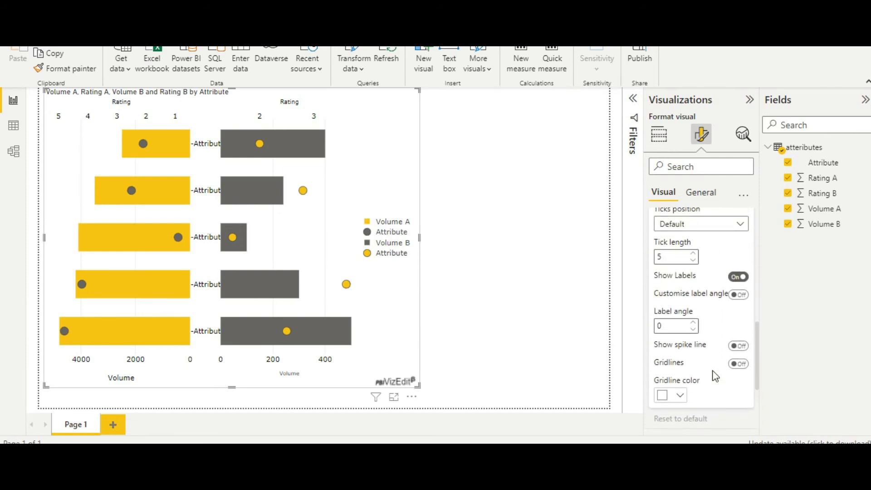
scroll(716, 376, up, 4)
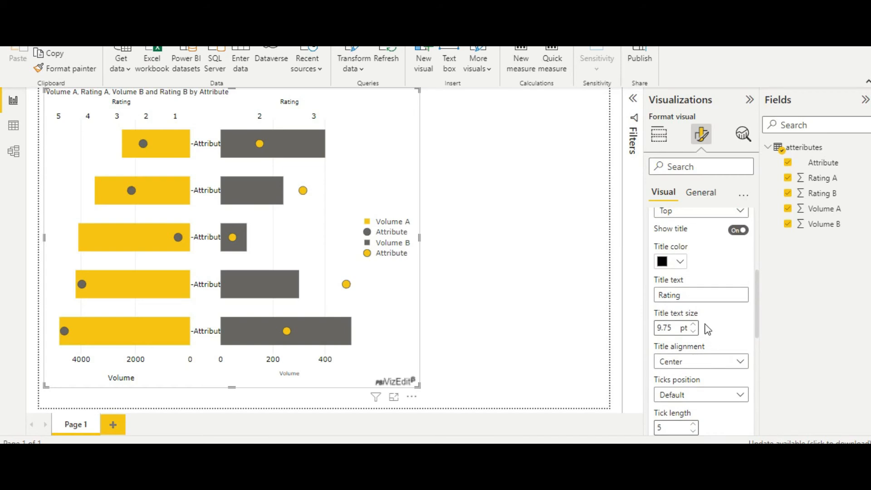
text(11)
key(Return)
click(693, 324)
scroll(699, 331, up, 3)
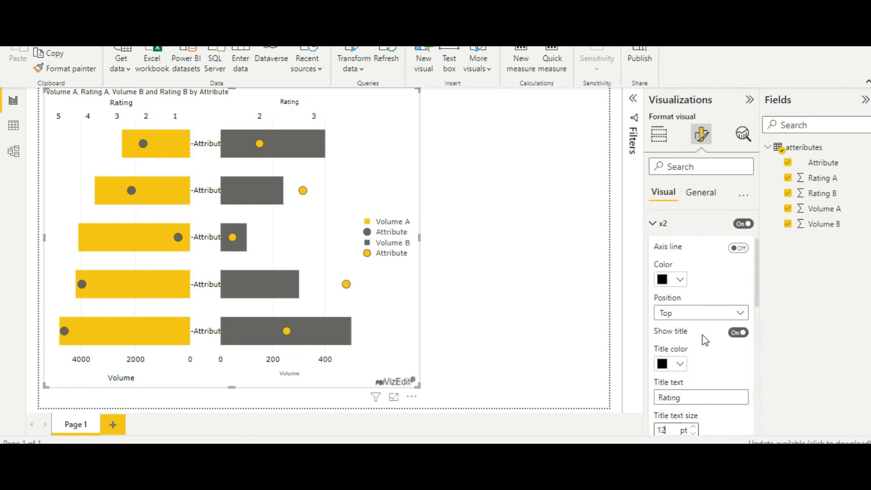
click(653, 227)
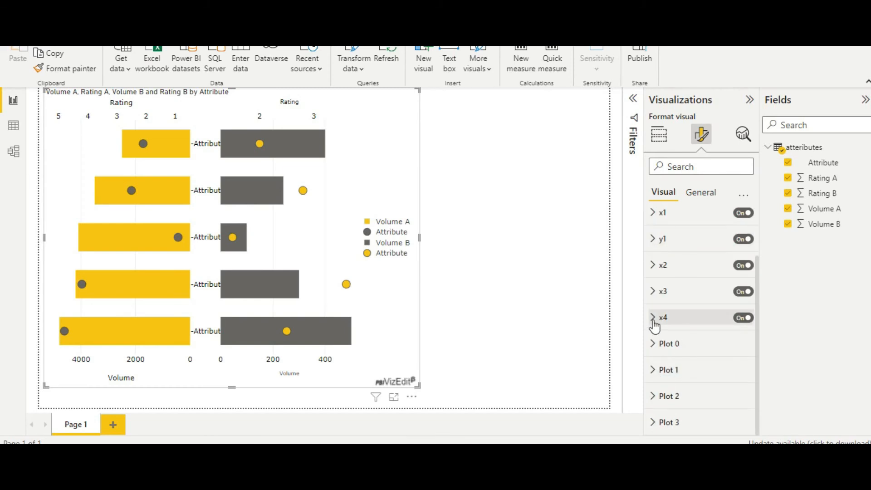
Set the title text size of the x3 axis to 12 pt
click(654, 291)
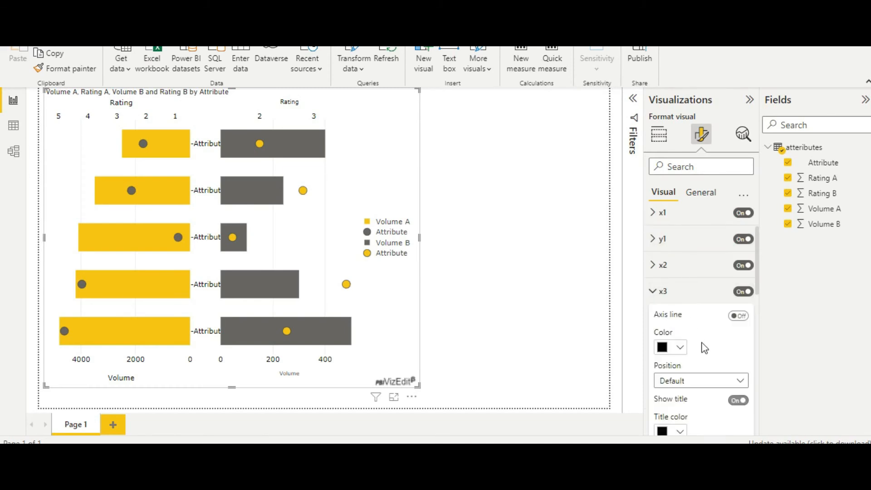
scroll(700, 406, down, 3)
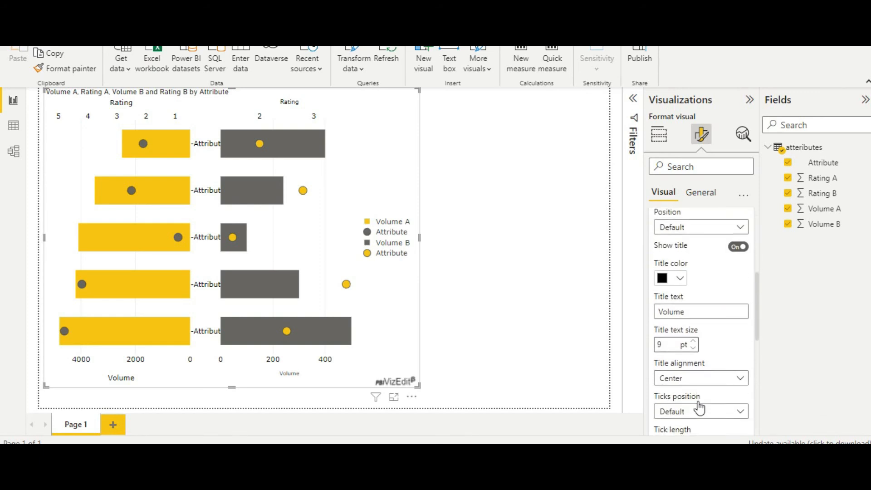
scroll(699, 408, down, 1)
click(695, 289)
click(695, 290)
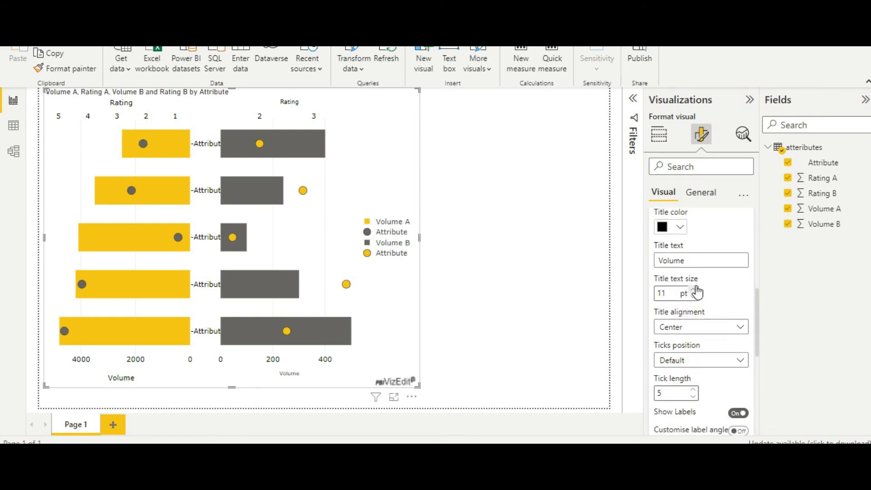
click(694, 289)
scroll(676, 291, up, 3)
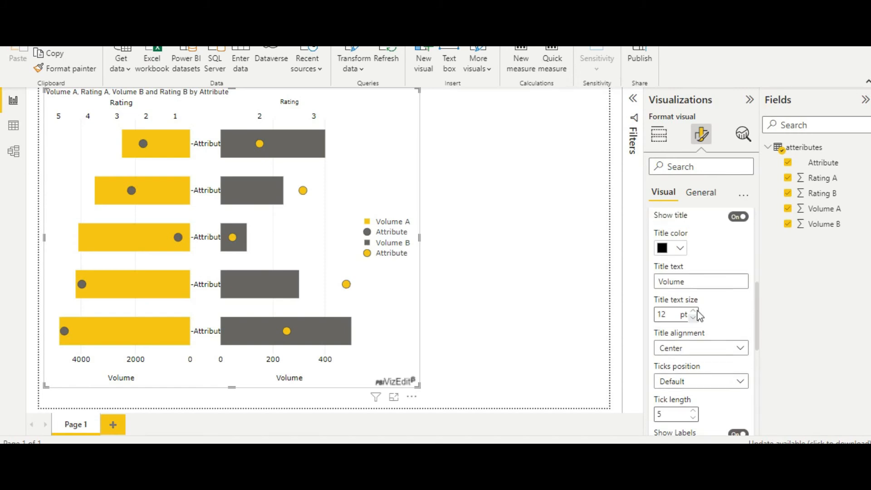
click(653, 258)
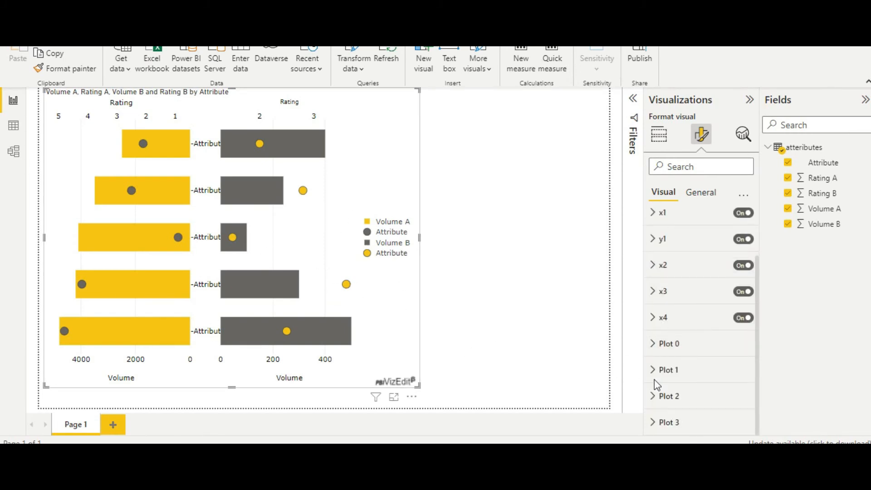
Set the bar label of Plot 0 to %{x} so the Volume A bars show their values
click(653, 346)
scroll(703, 385, down, 5)
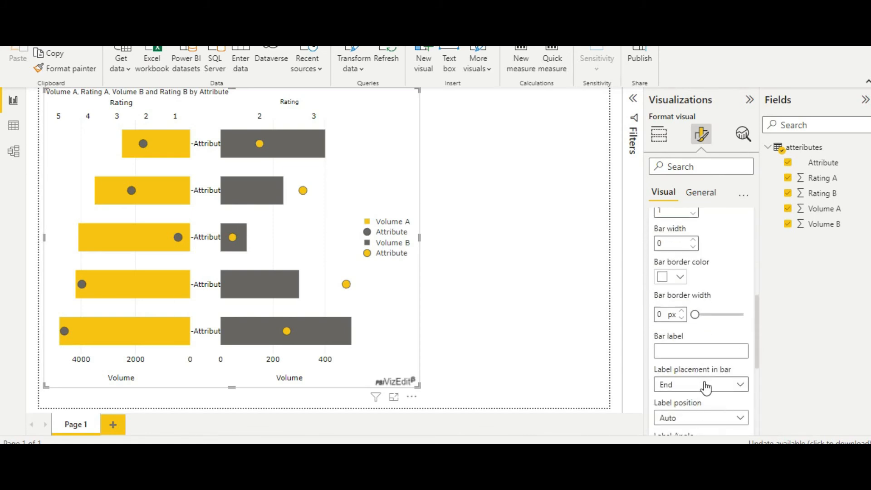
scroll(706, 387, down, 2)
scroll(671, 397, up, 3)
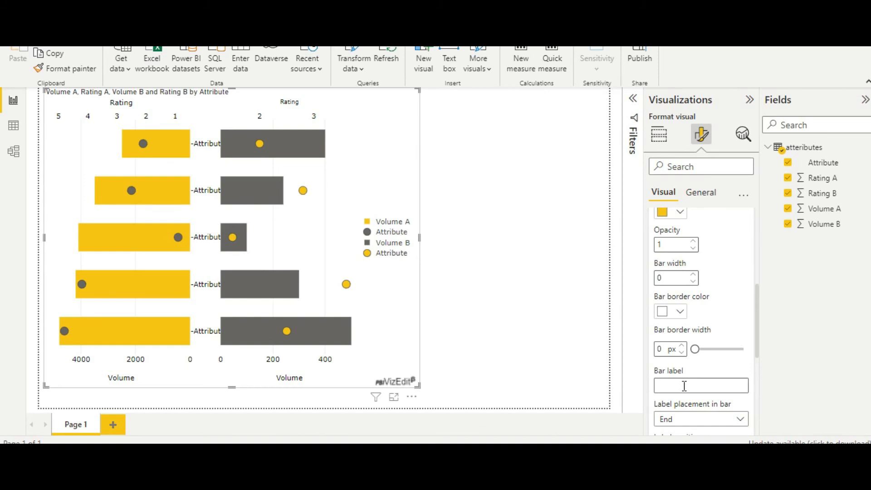
text(%())
key(Left)
text(x)
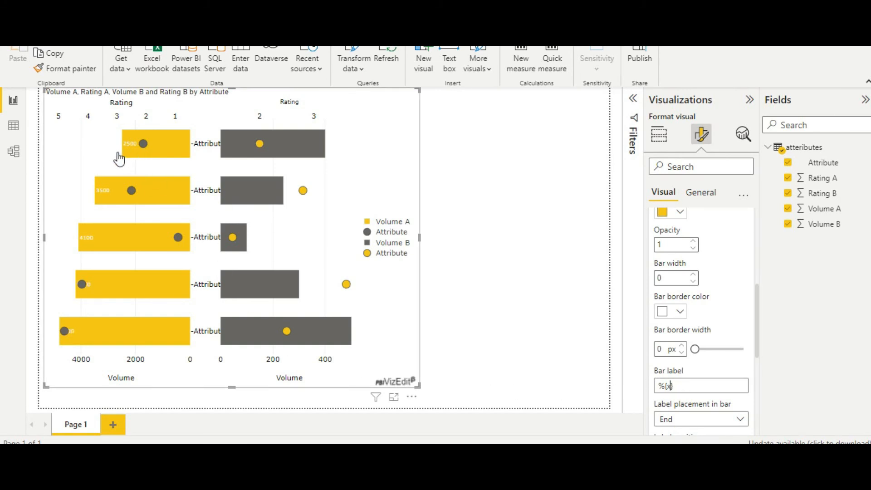
scroll(721, 384, up, 3)
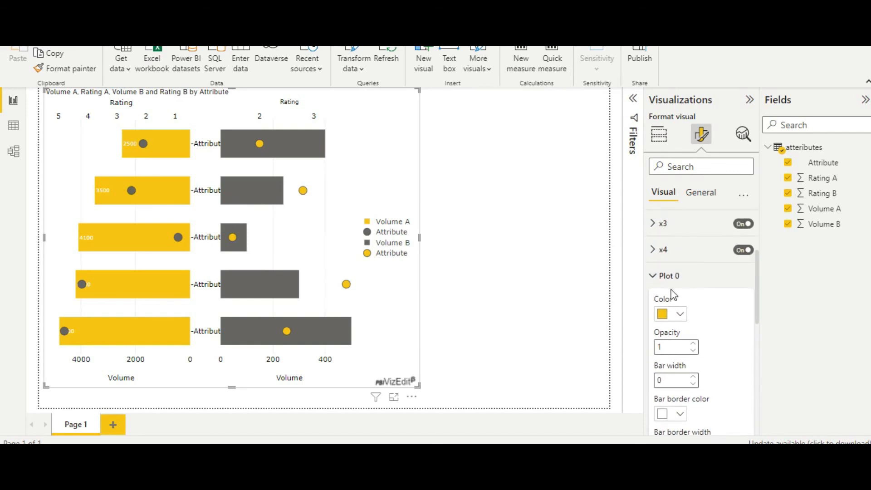
click(654, 282)
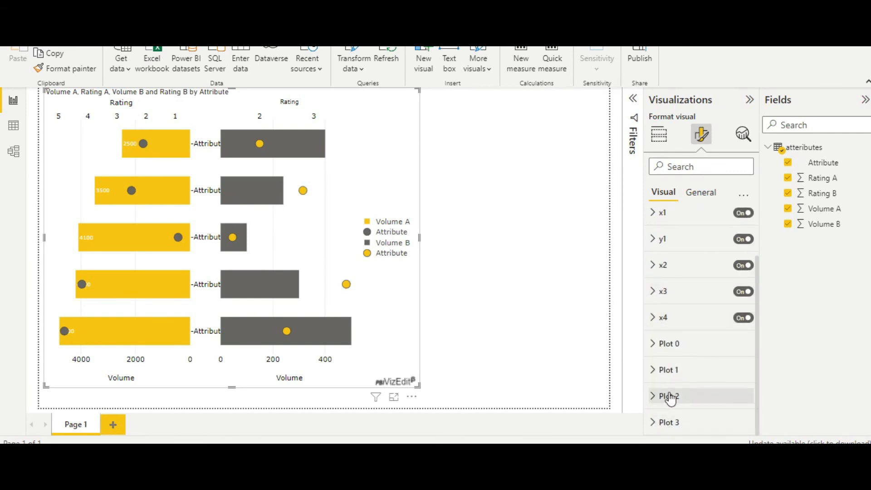
Set the bar label of Plot 2 to %{x} so the Volume B bars show their values
click(658, 398)
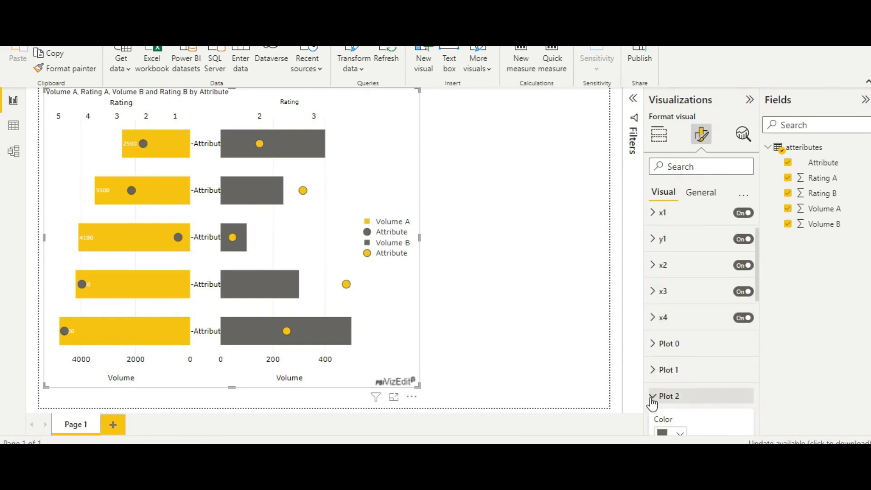
scroll(706, 412, down, 5)
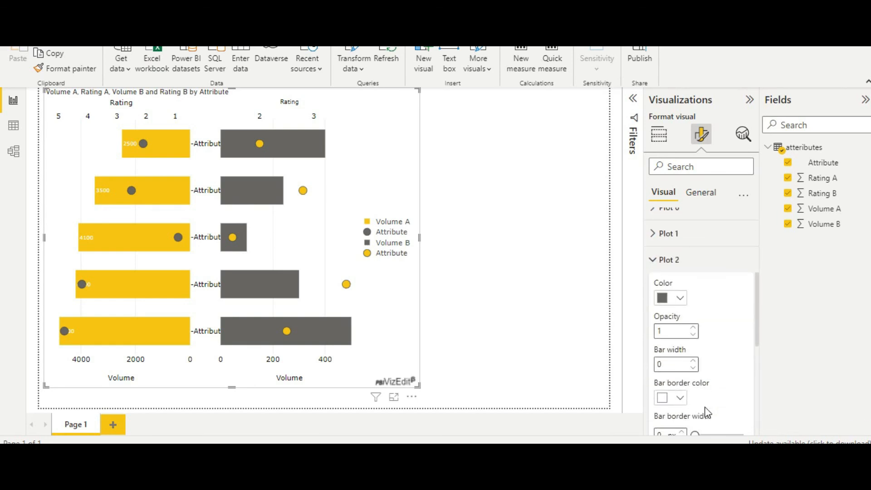
click(699, 372)
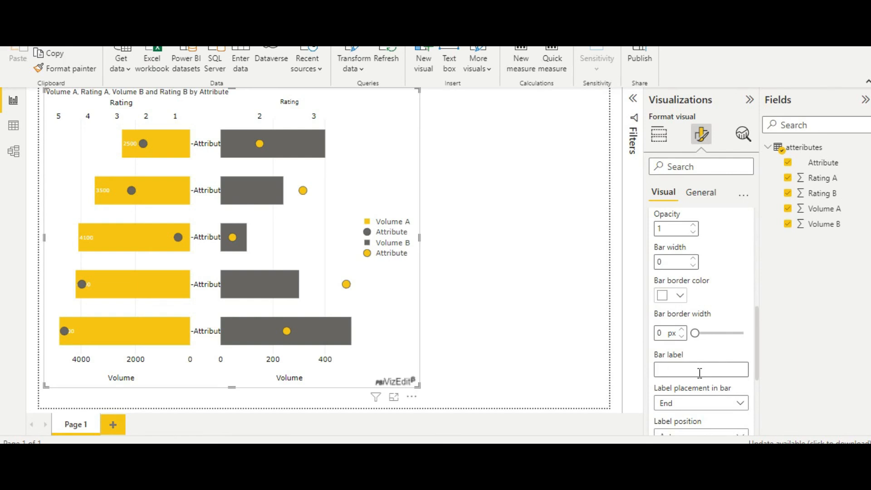
text(%)
text({})
text(x)
Set the label color of Plot 2 to fff and increase its label font size above 9
scroll(721, 386, down, 2)
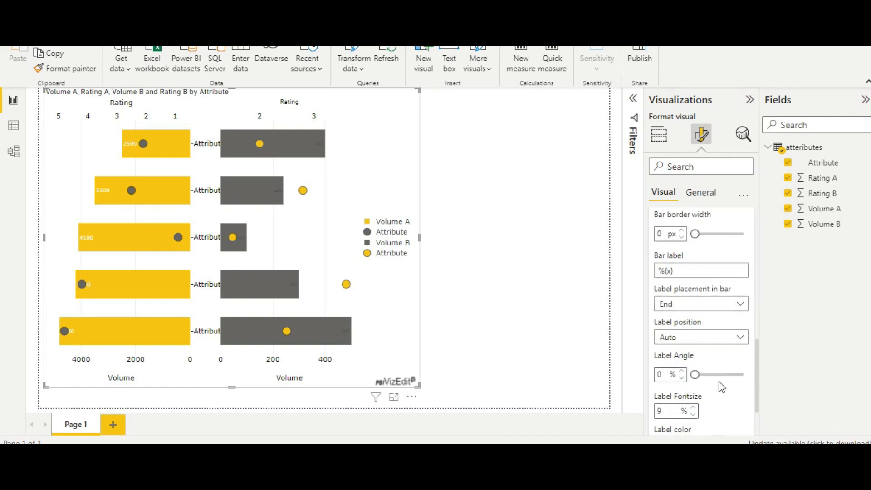
scroll(722, 386, down, 2)
click(698, 374)
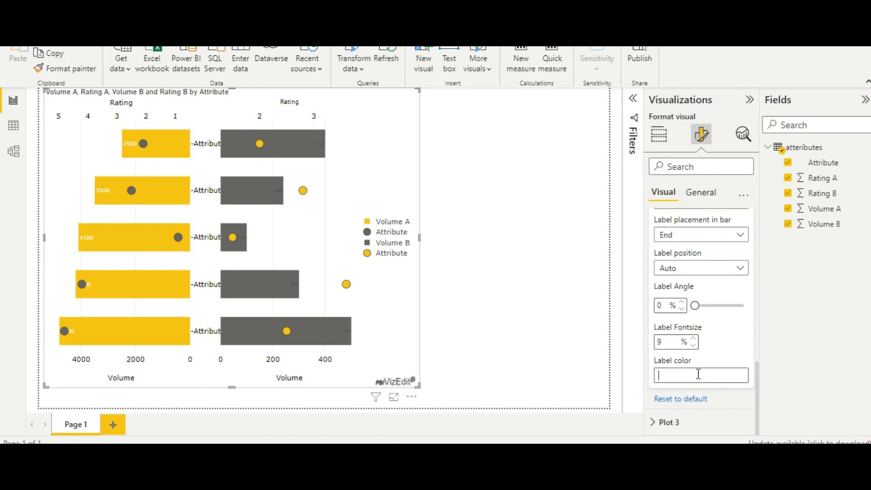
text(fff)
key(Return)
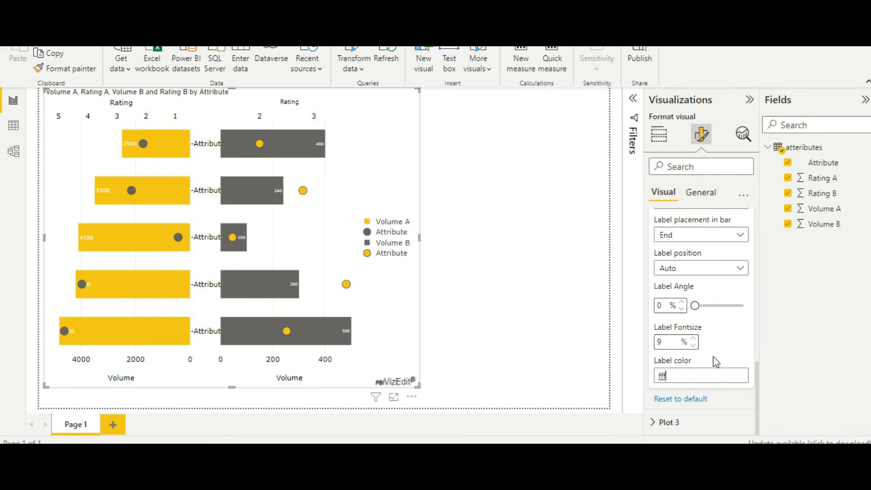
click(693, 338)
click(694, 339)
click(693, 338)
click(693, 339)
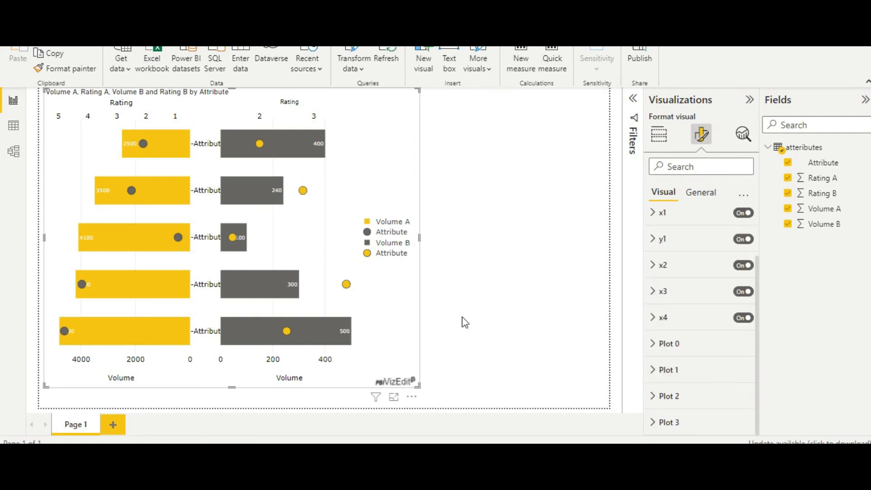